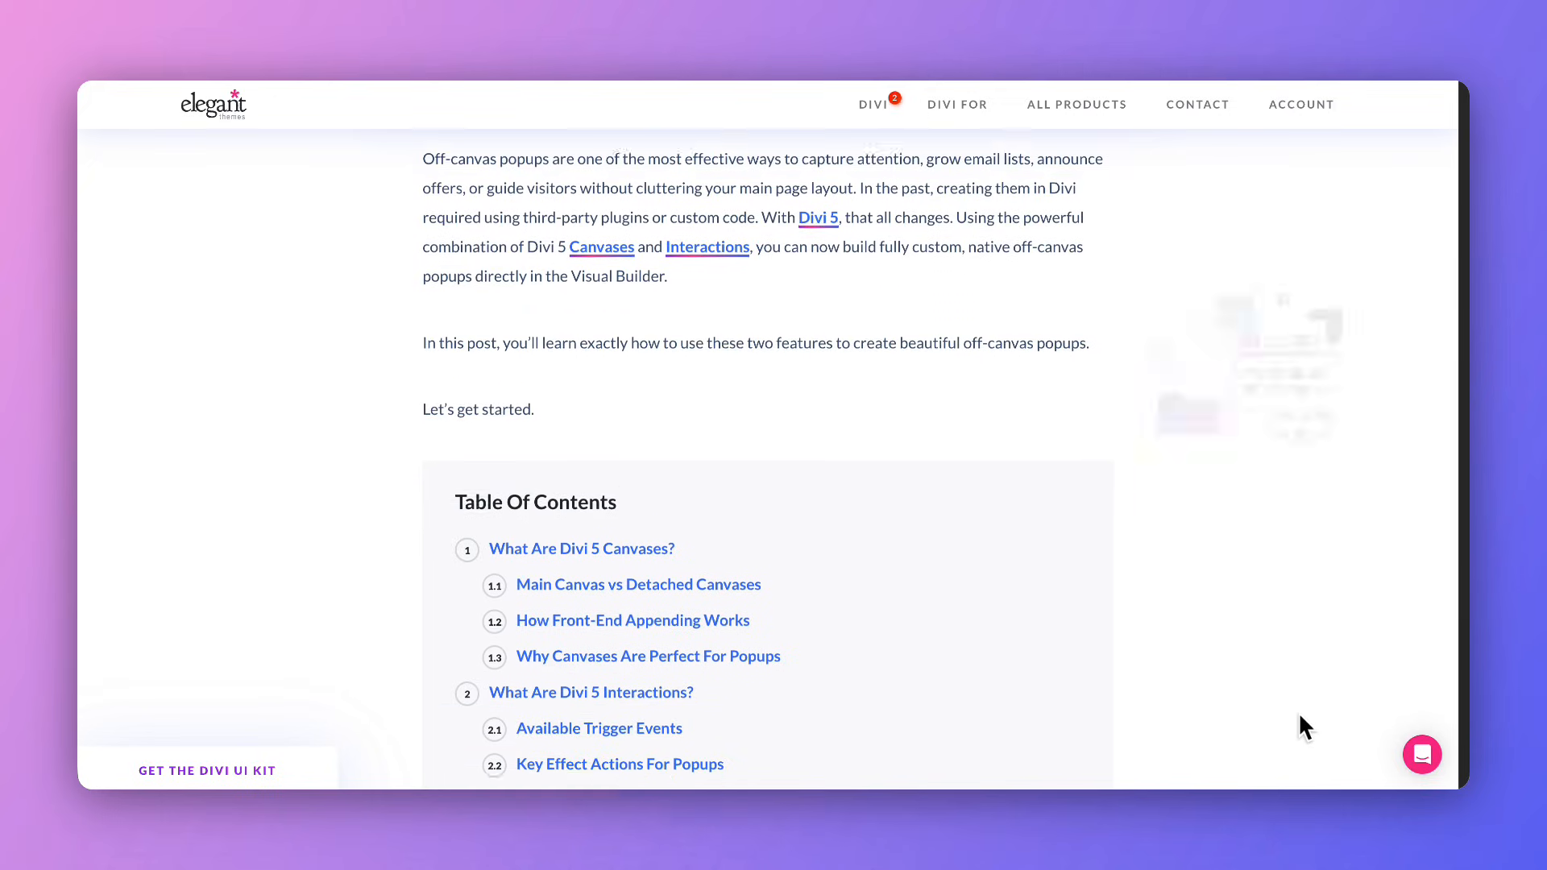
pyautogui.scroll(-2, 1298, 712)
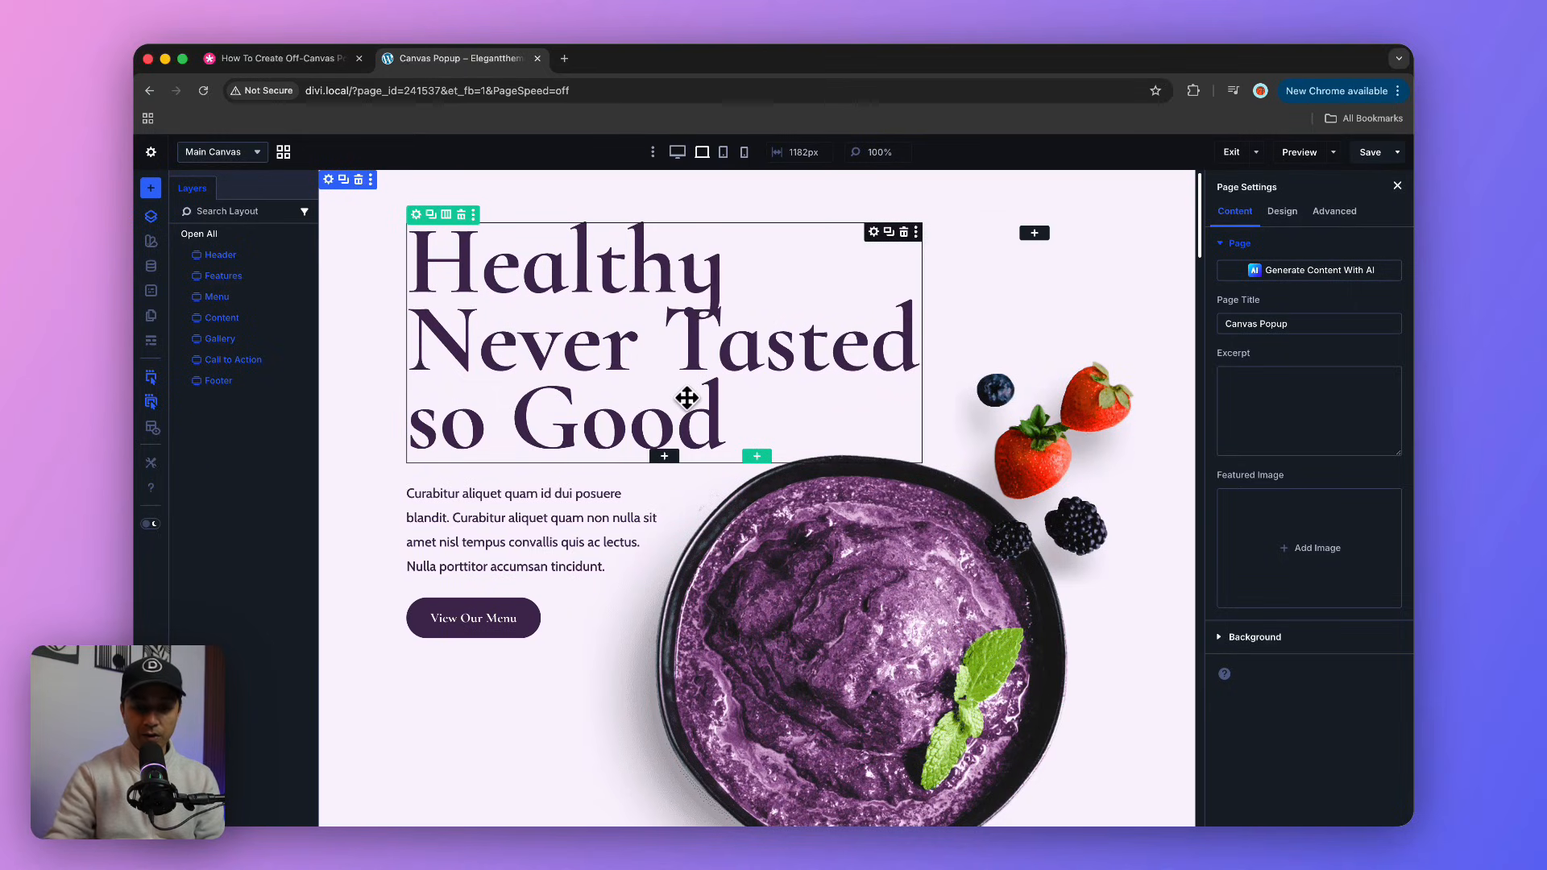
pyautogui.scroll(-5, 686, 398)
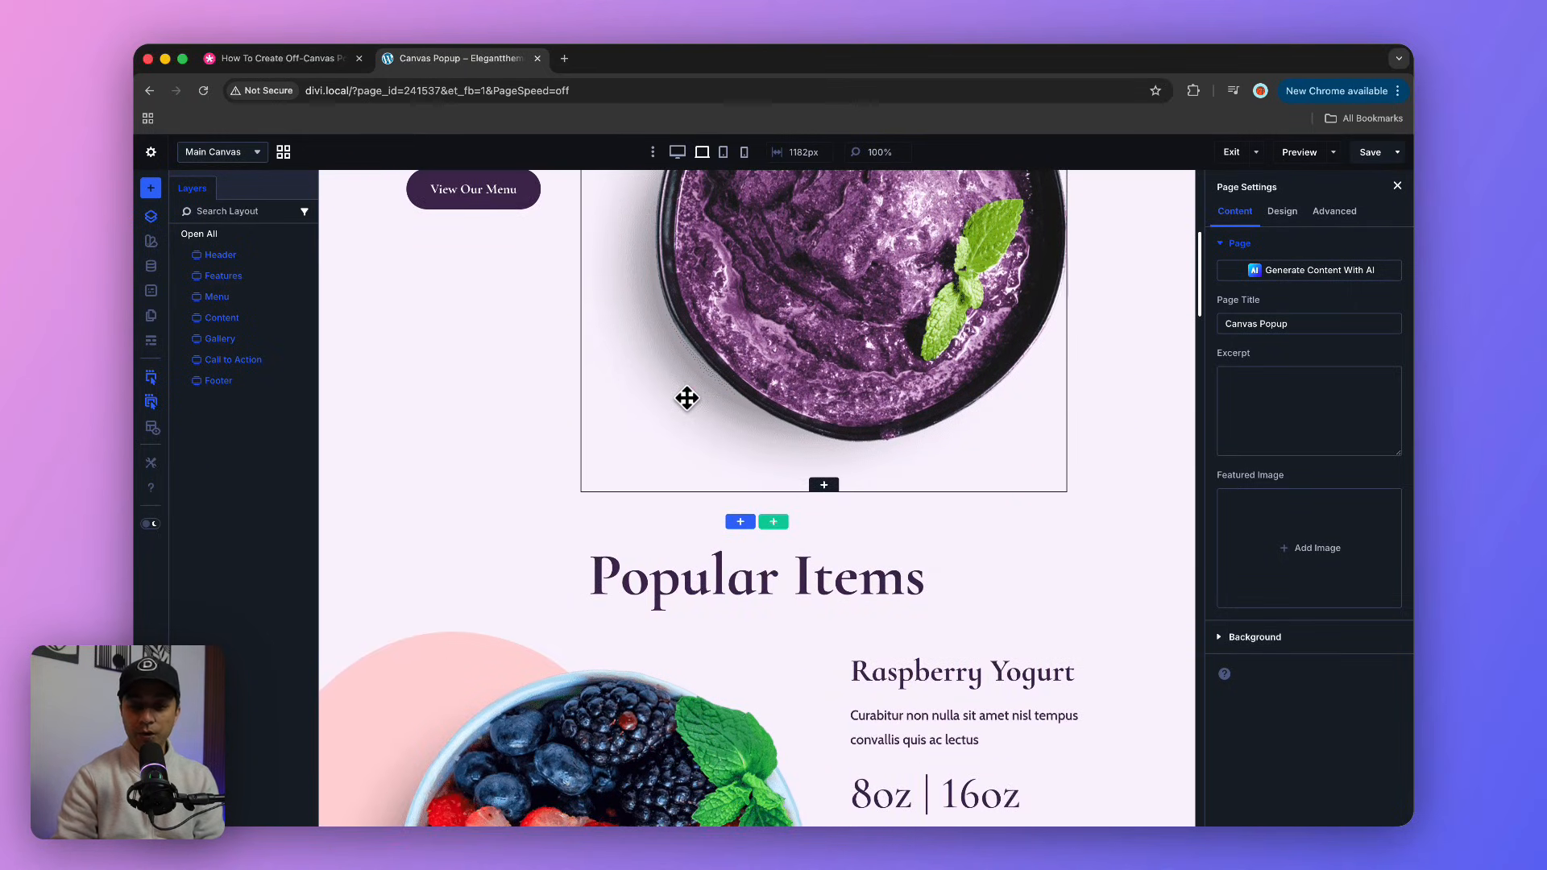
pyautogui.scroll(5, 686, 398)
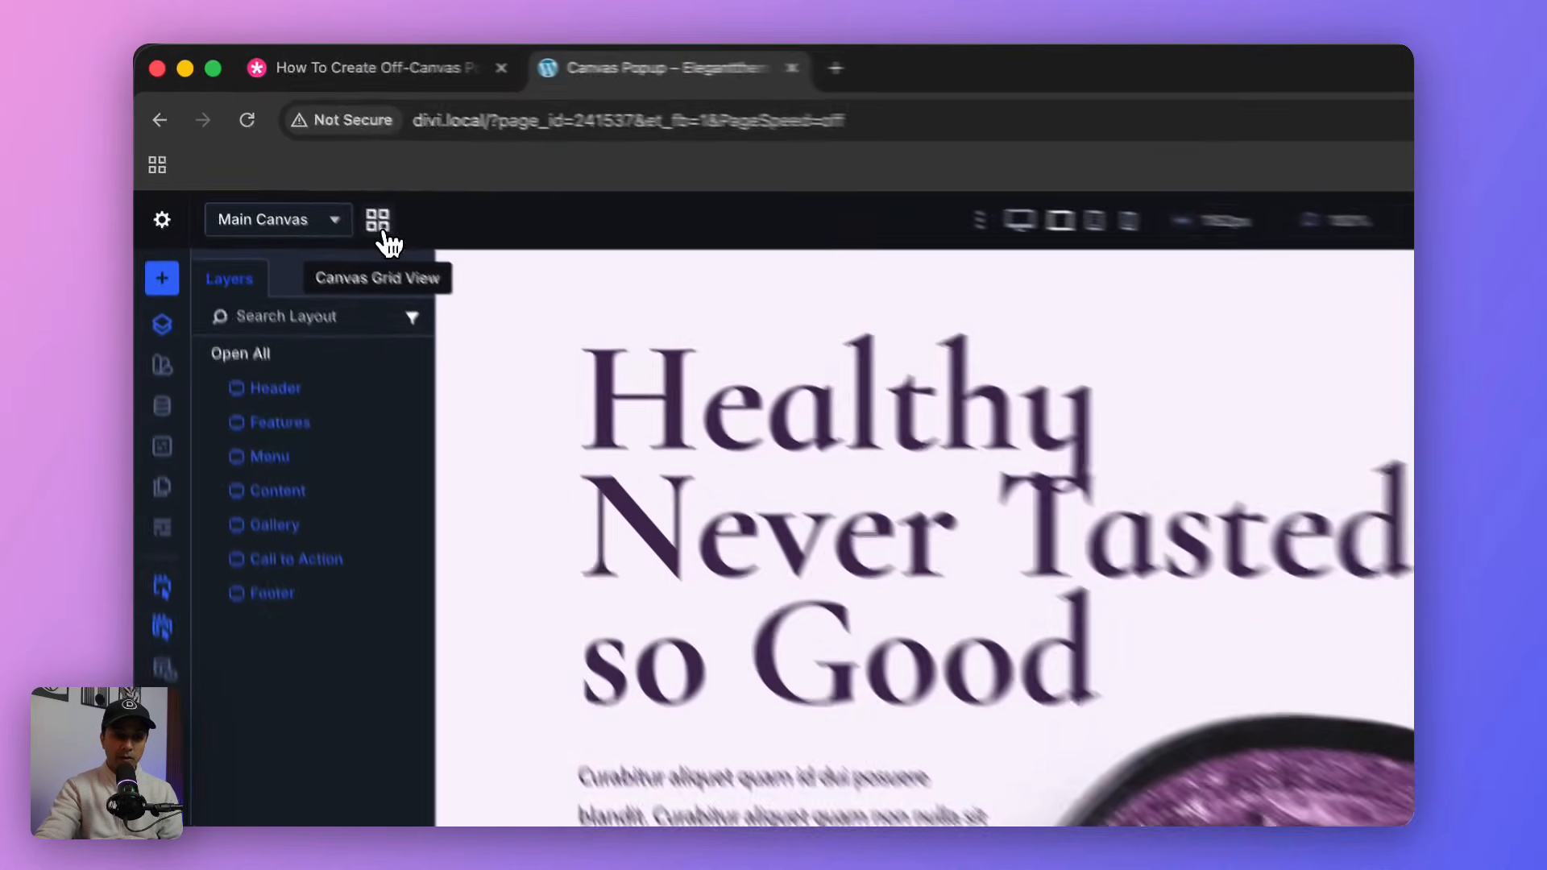
# Step: Create a new canvas named "popOff" that is not appended to the main canvas, and insert a single-column row in it
pyautogui.click(283, 153)
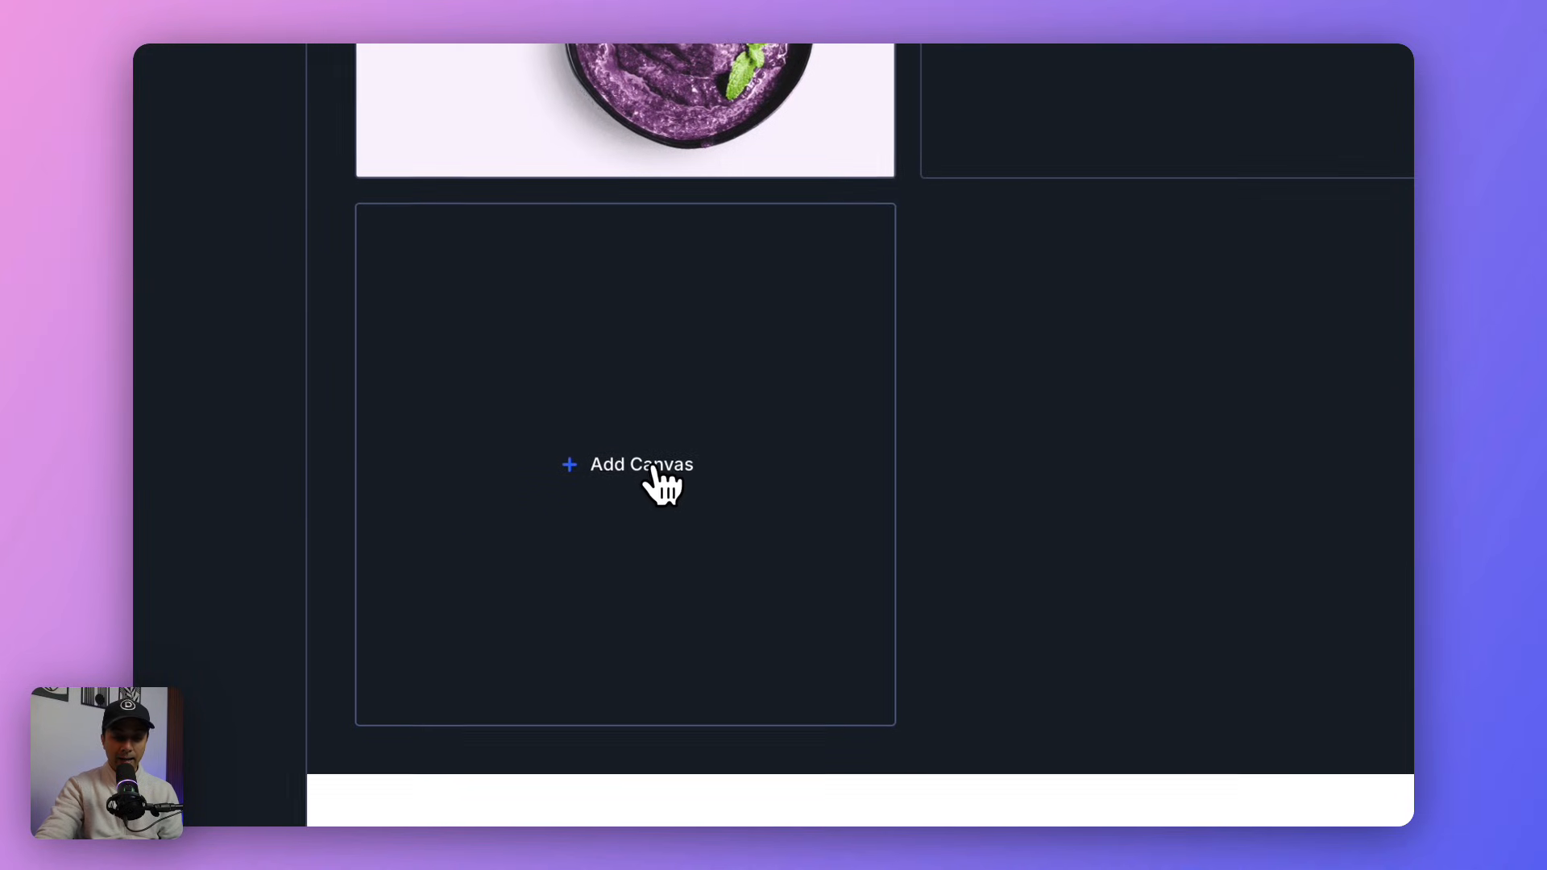
pyautogui.click(653, 471)
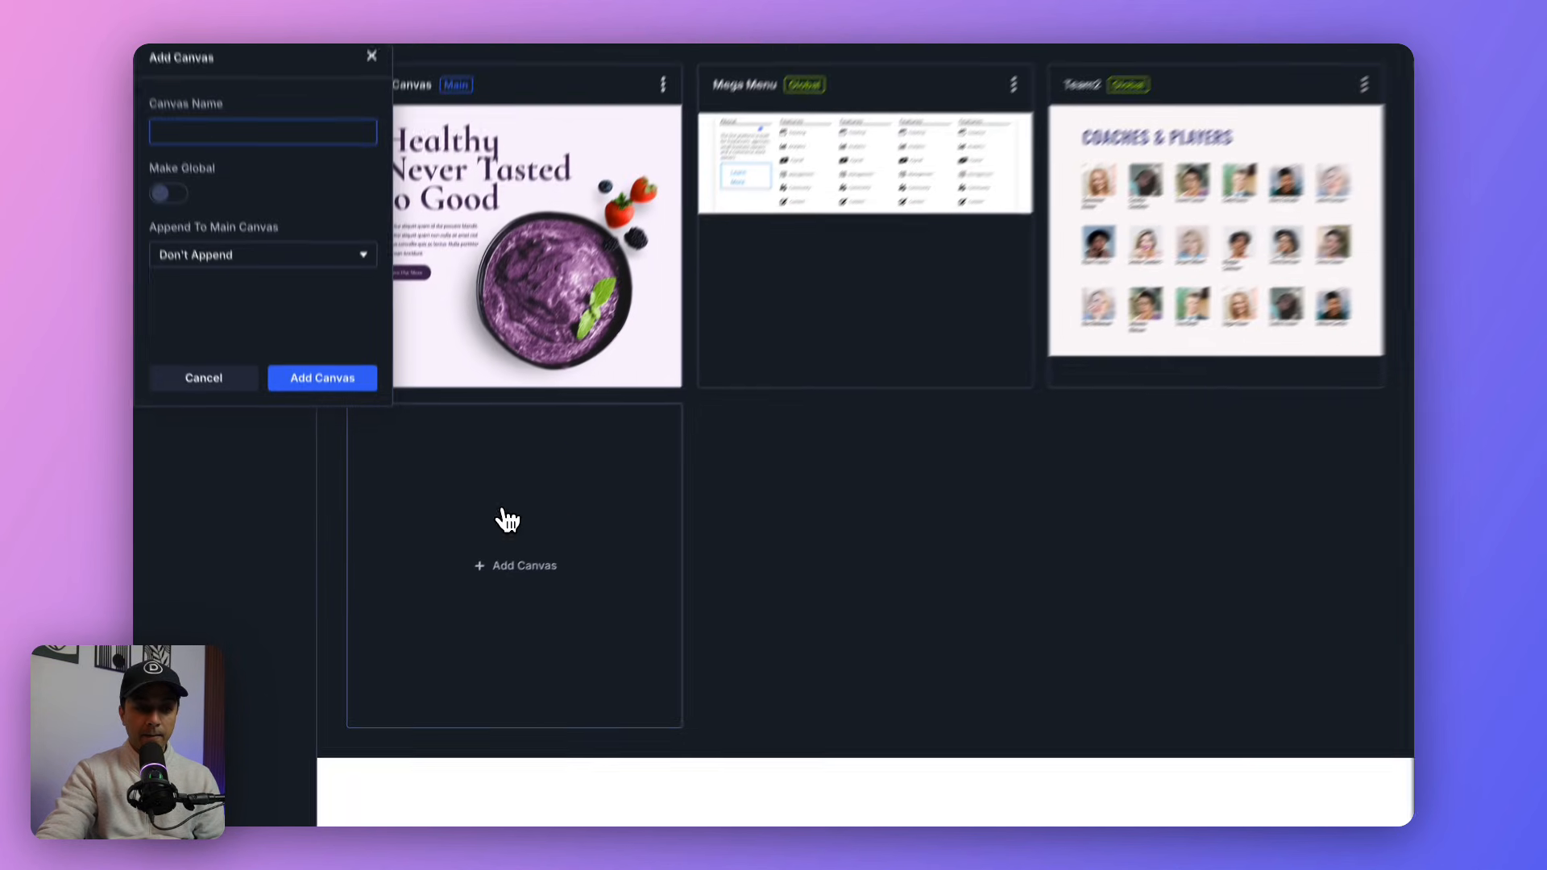
pyautogui.write('popOff')
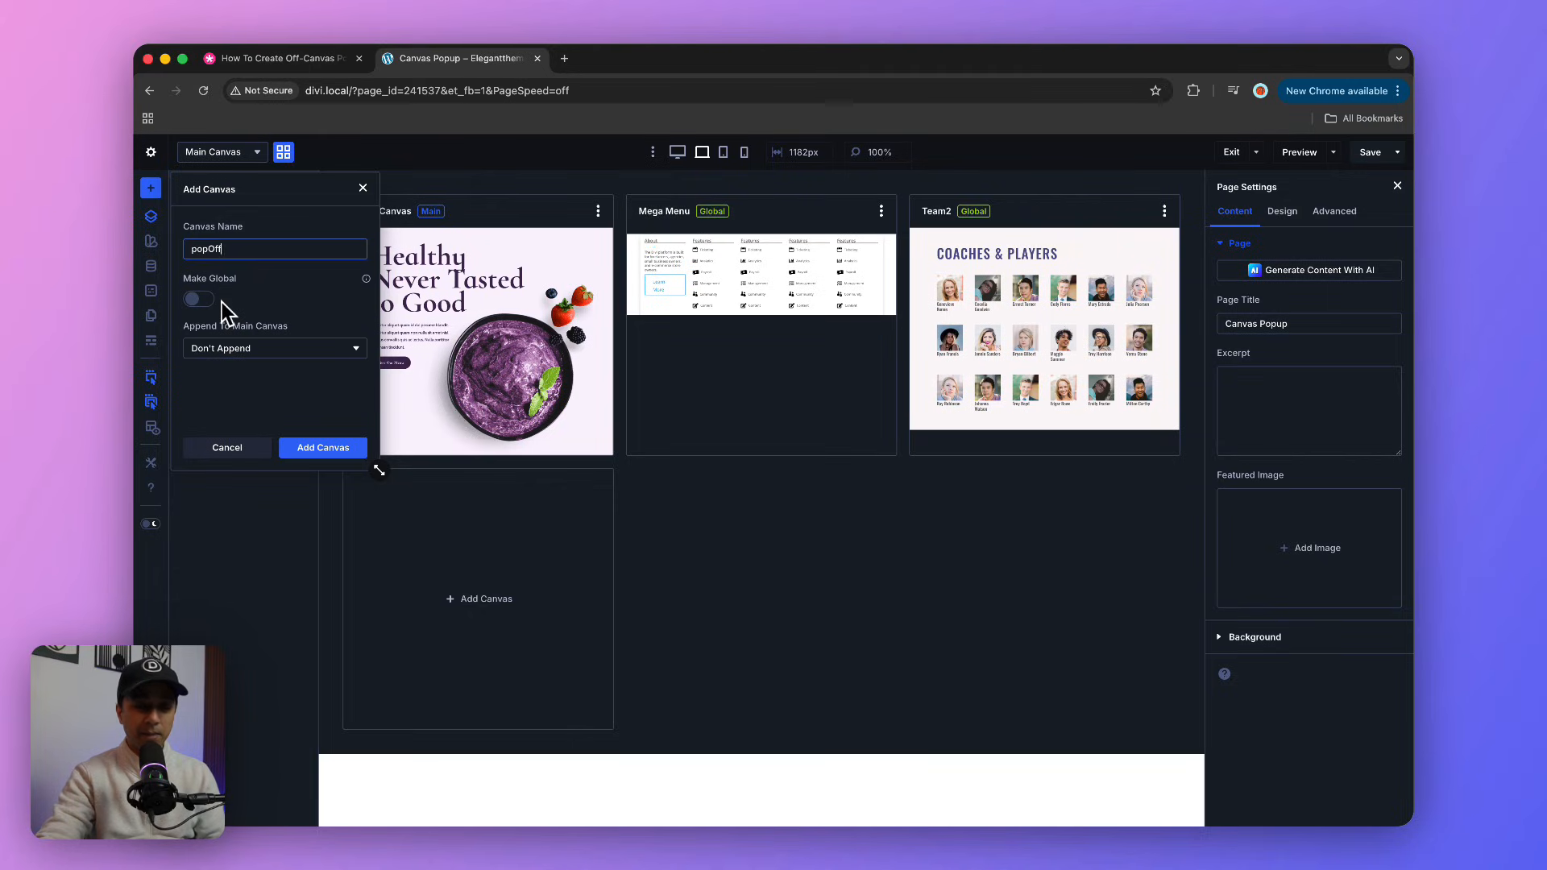
pyautogui.click(313, 453)
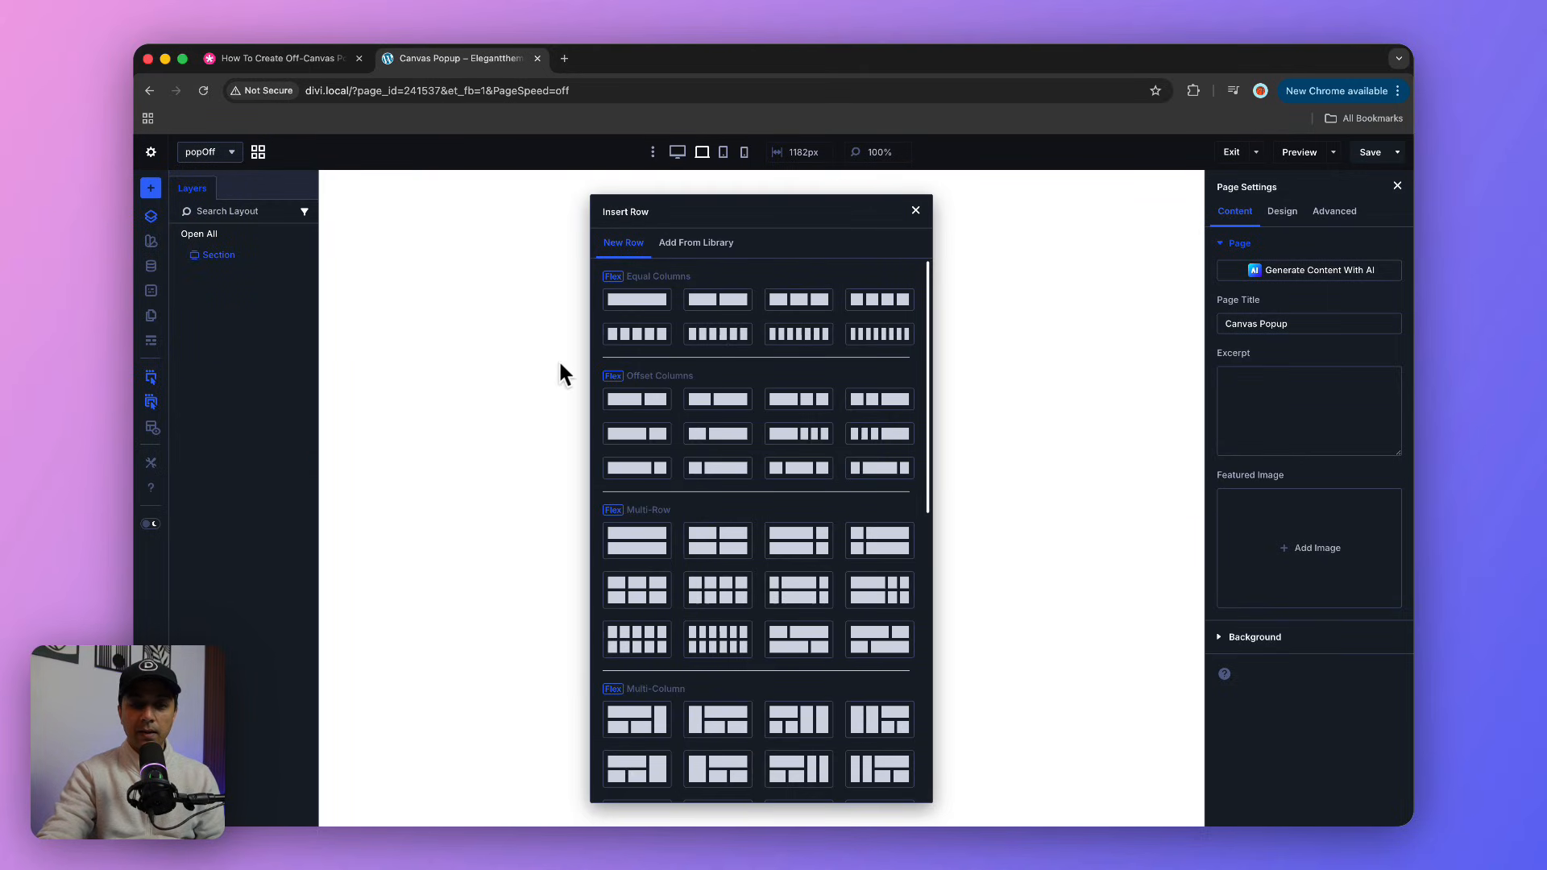
pyautogui.click(624, 306)
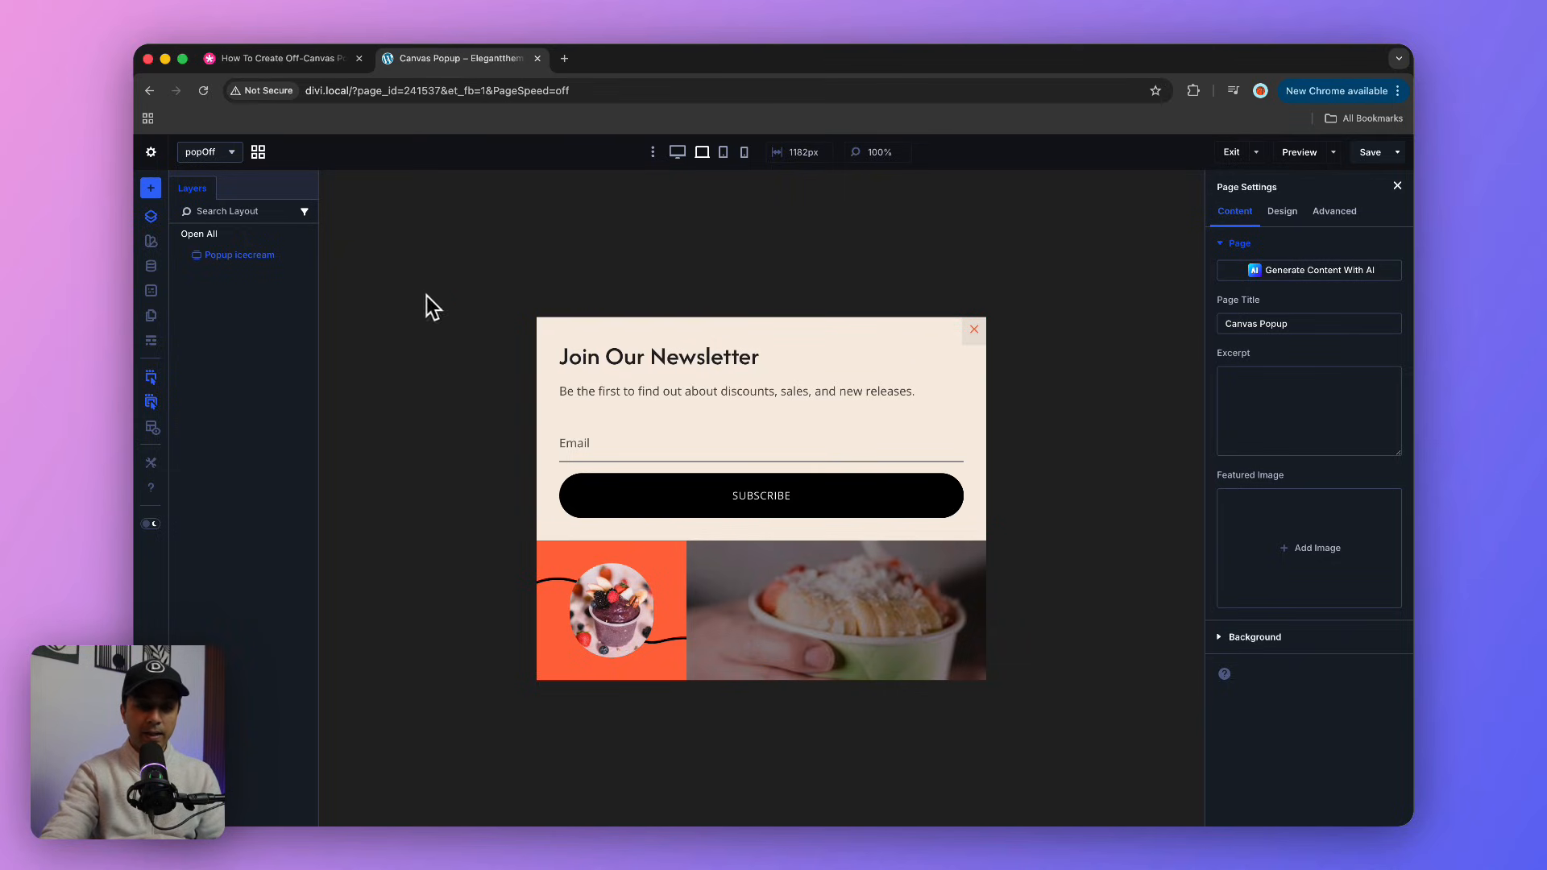
# Step: Save the page with the newsletter popup and switch to editing the Main Canvas
pyautogui.click(1370, 152)
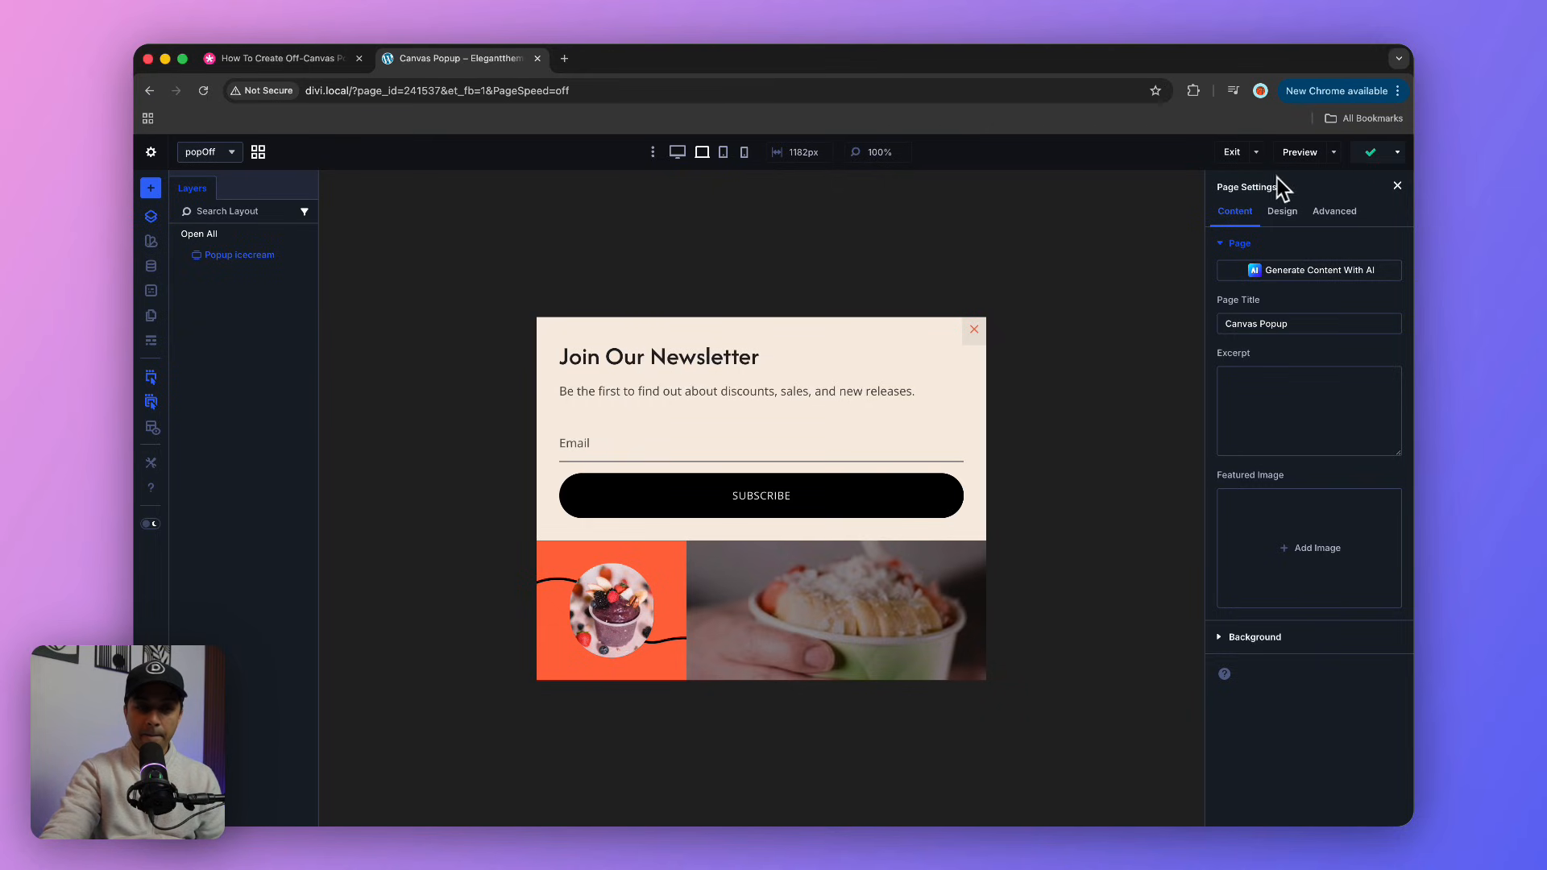
pyautogui.click(258, 151)
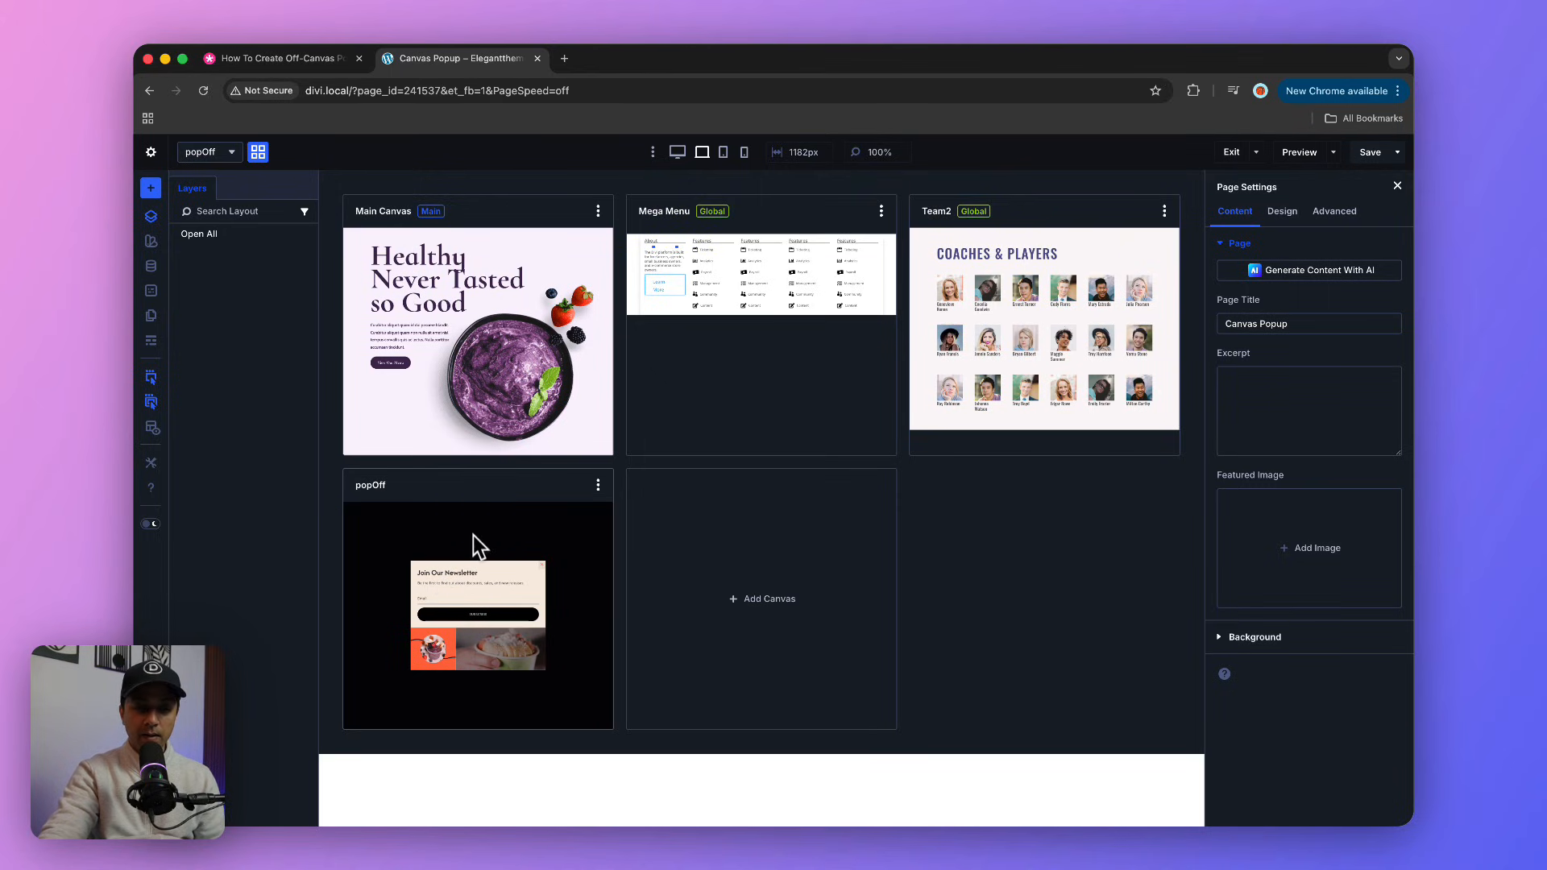
pyautogui.click(474, 412)
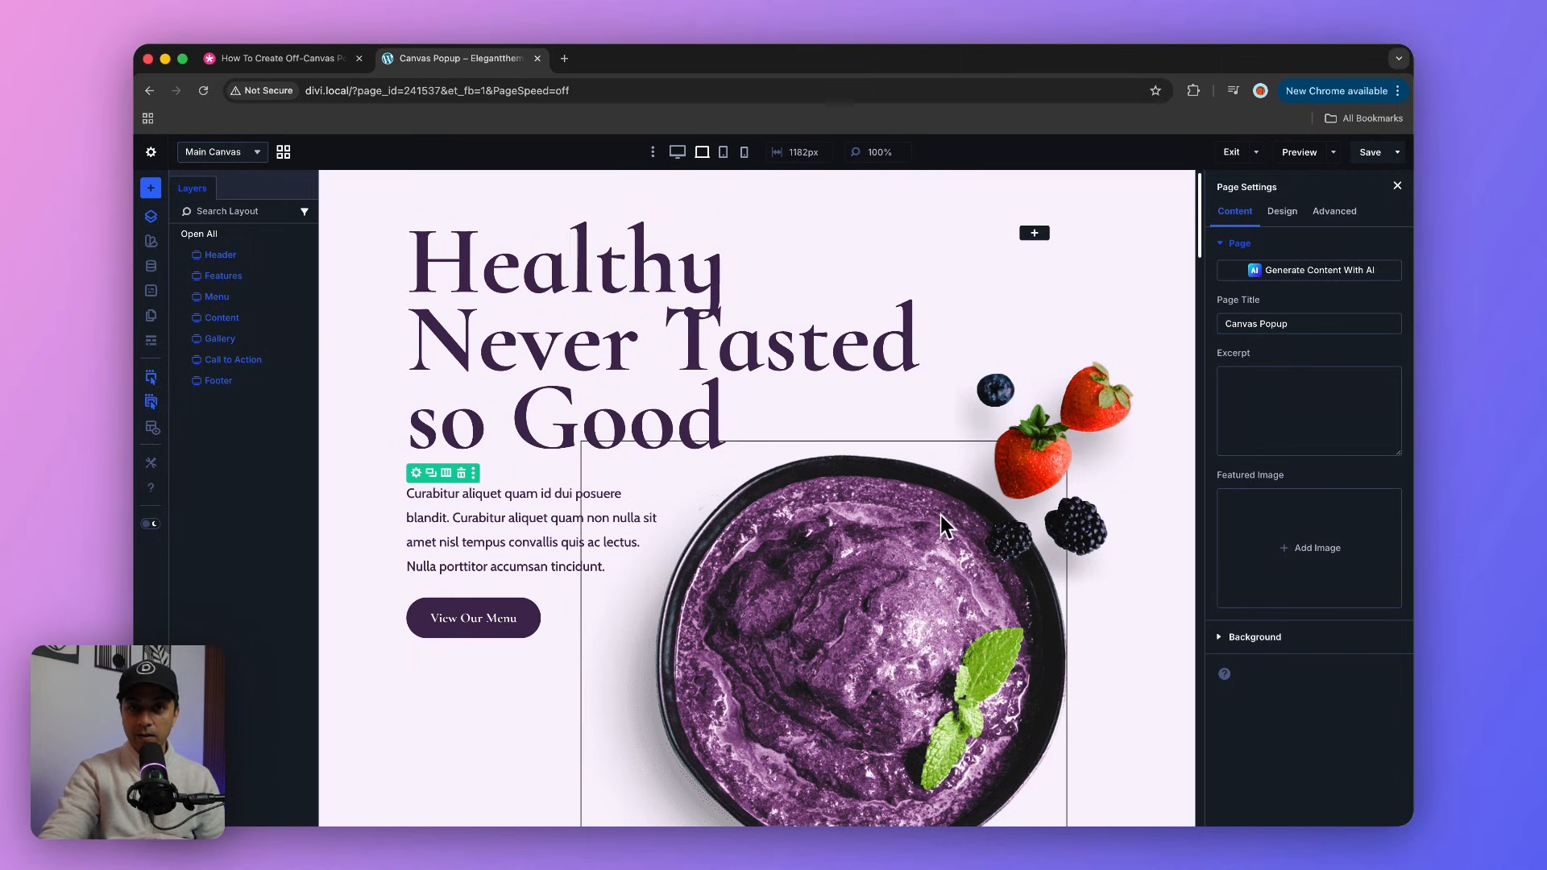
# Step: Add a Viewport Enter interaction to the Header section with the admin label "Enter Pop"
pyautogui.click(252, 256)
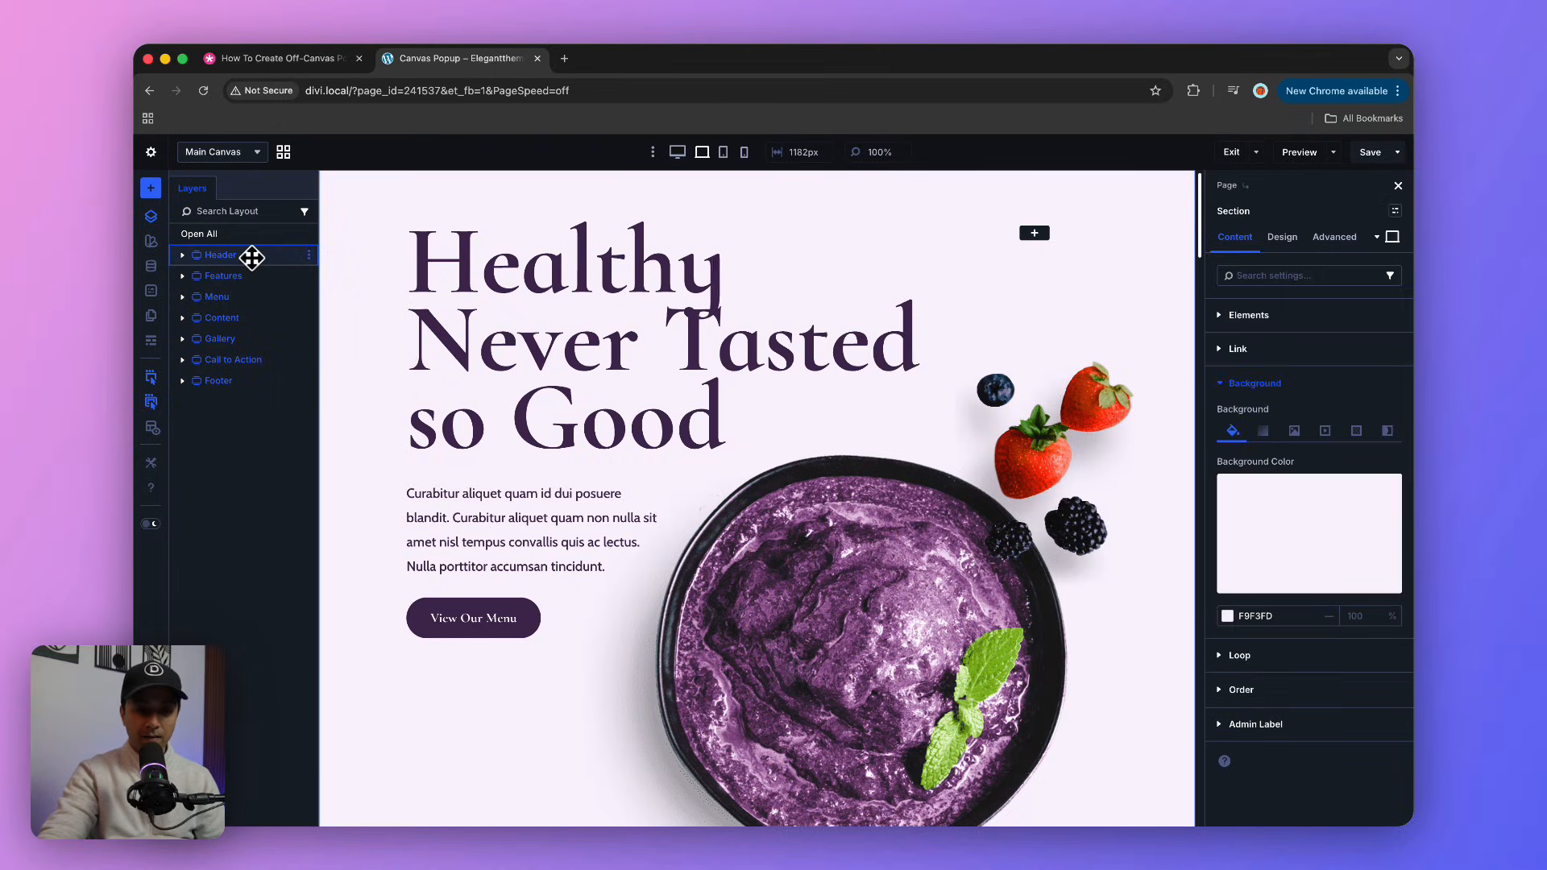
pyautogui.click(1350, 245)
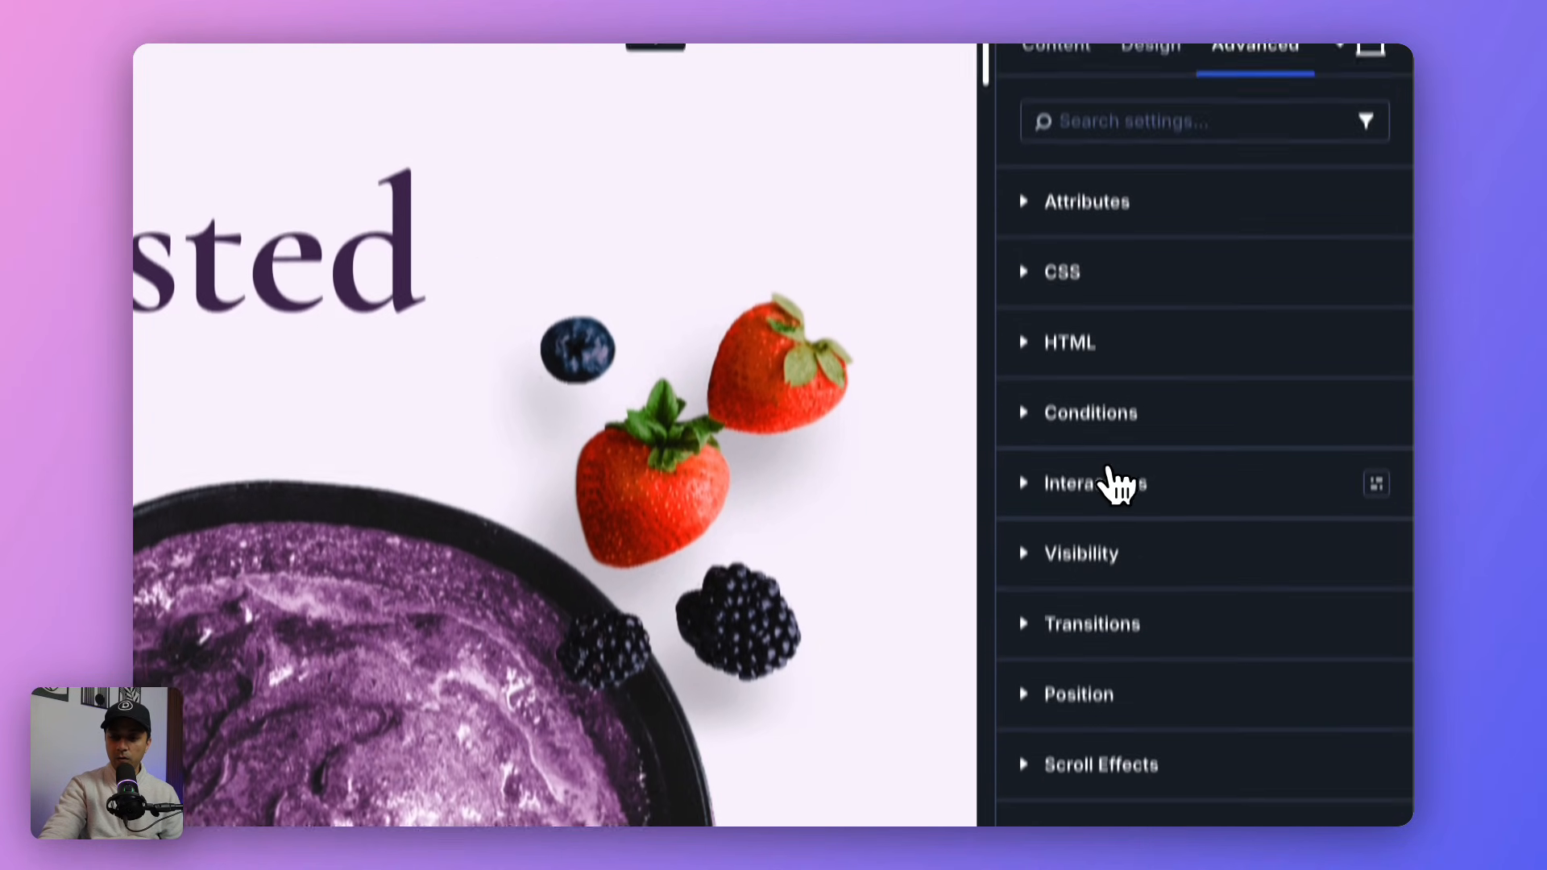
pyautogui.click(1111, 482)
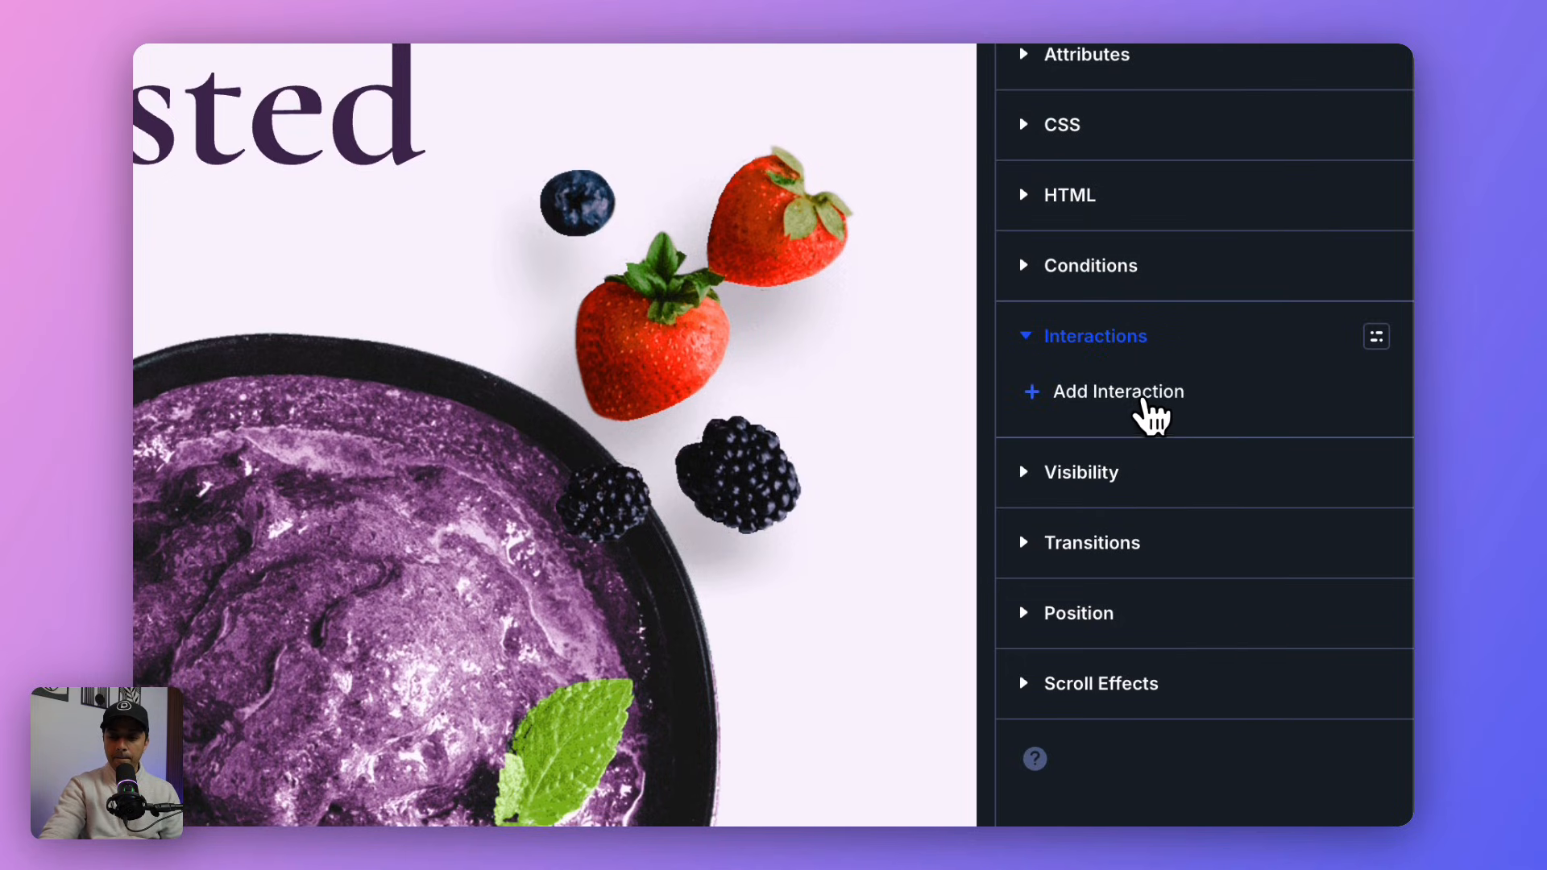
pyautogui.click(1152, 416)
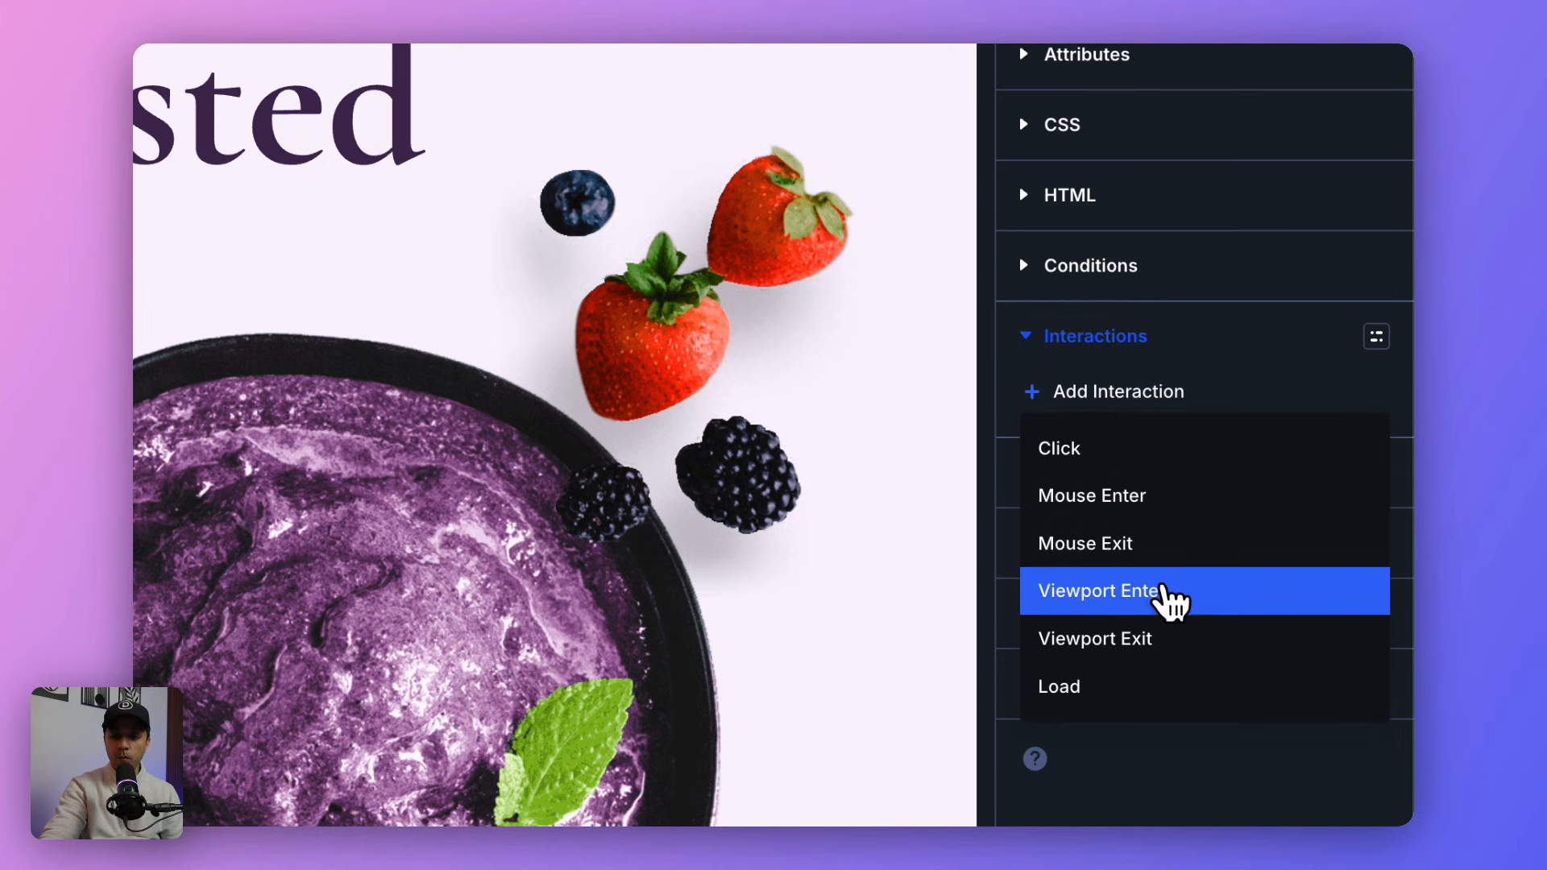
pyautogui.click(1165, 591)
pyautogui.click(798, 415)
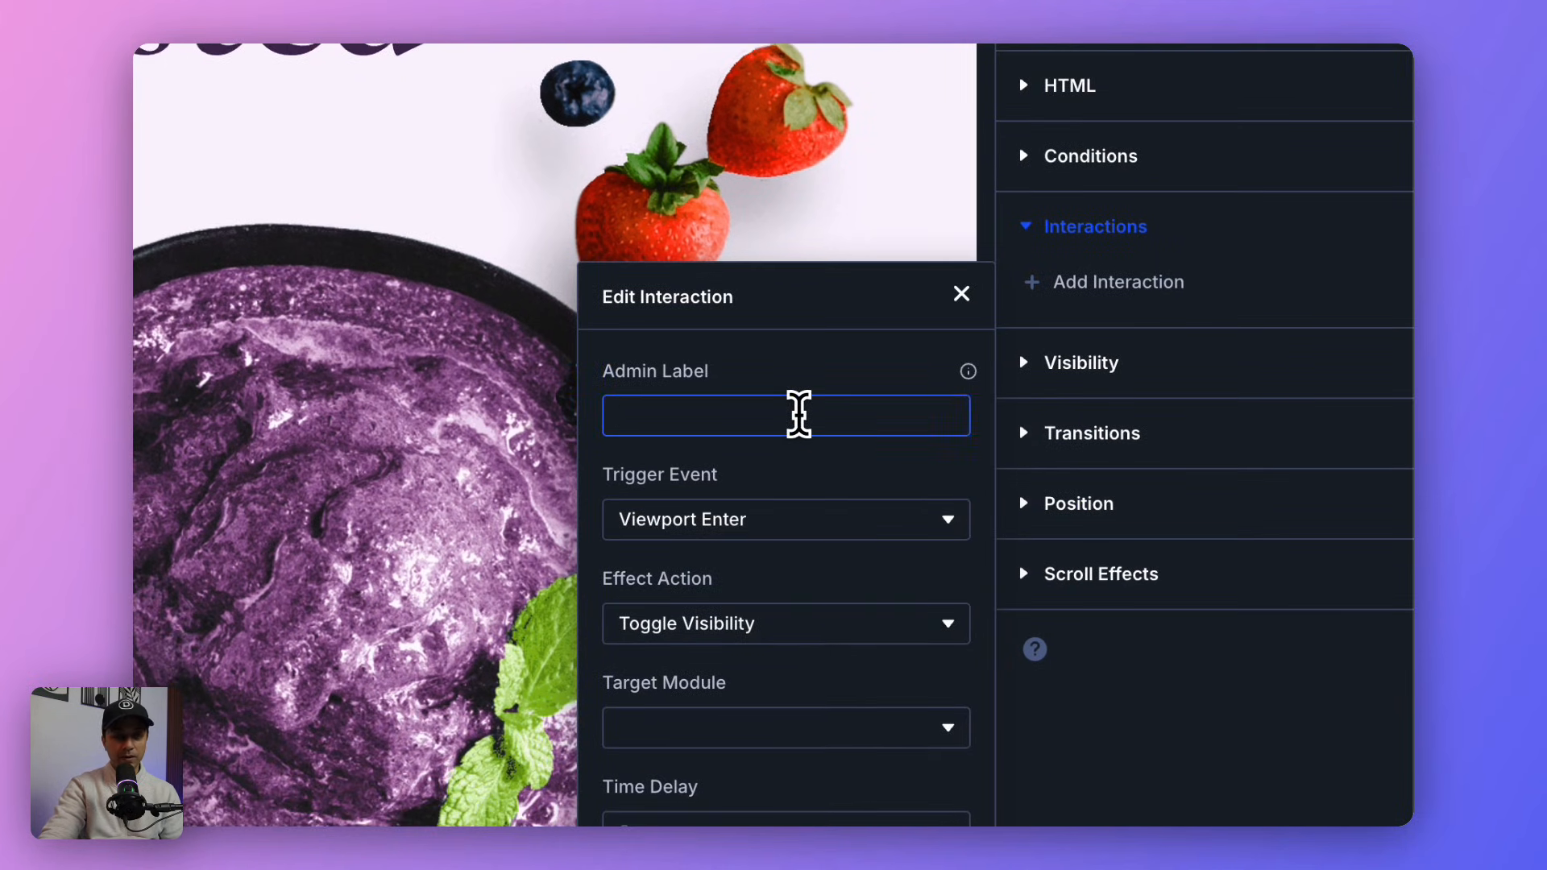
pyautogui.write('Enter Pop')
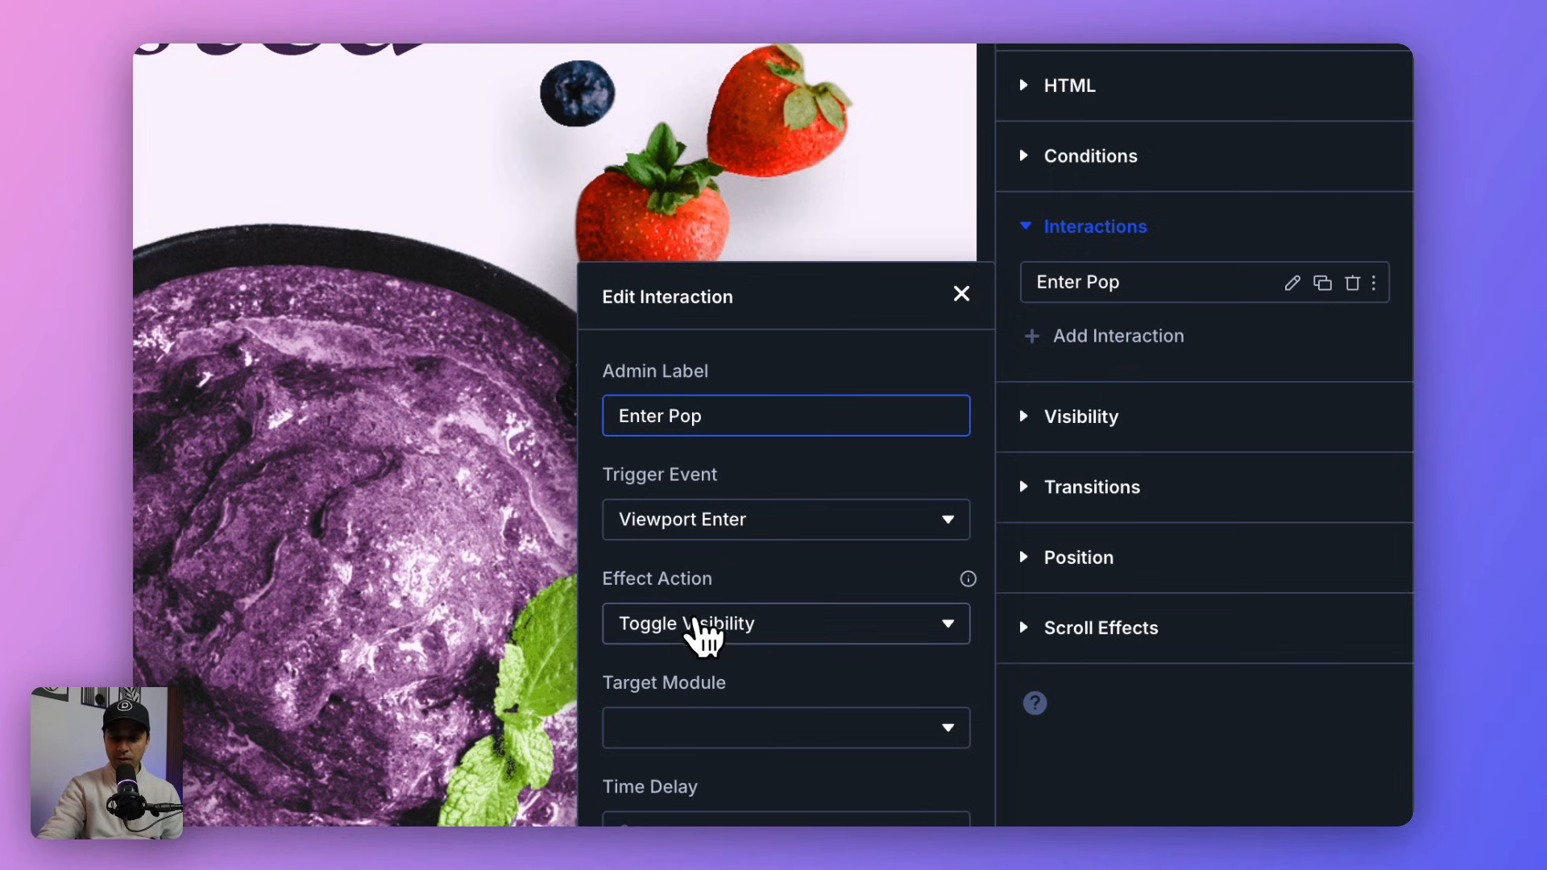
# Step: Set the Enter Pop interaction's effect action to Show Element and its target module to Section (Popup icecream)
pyautogui.click(701, 633)
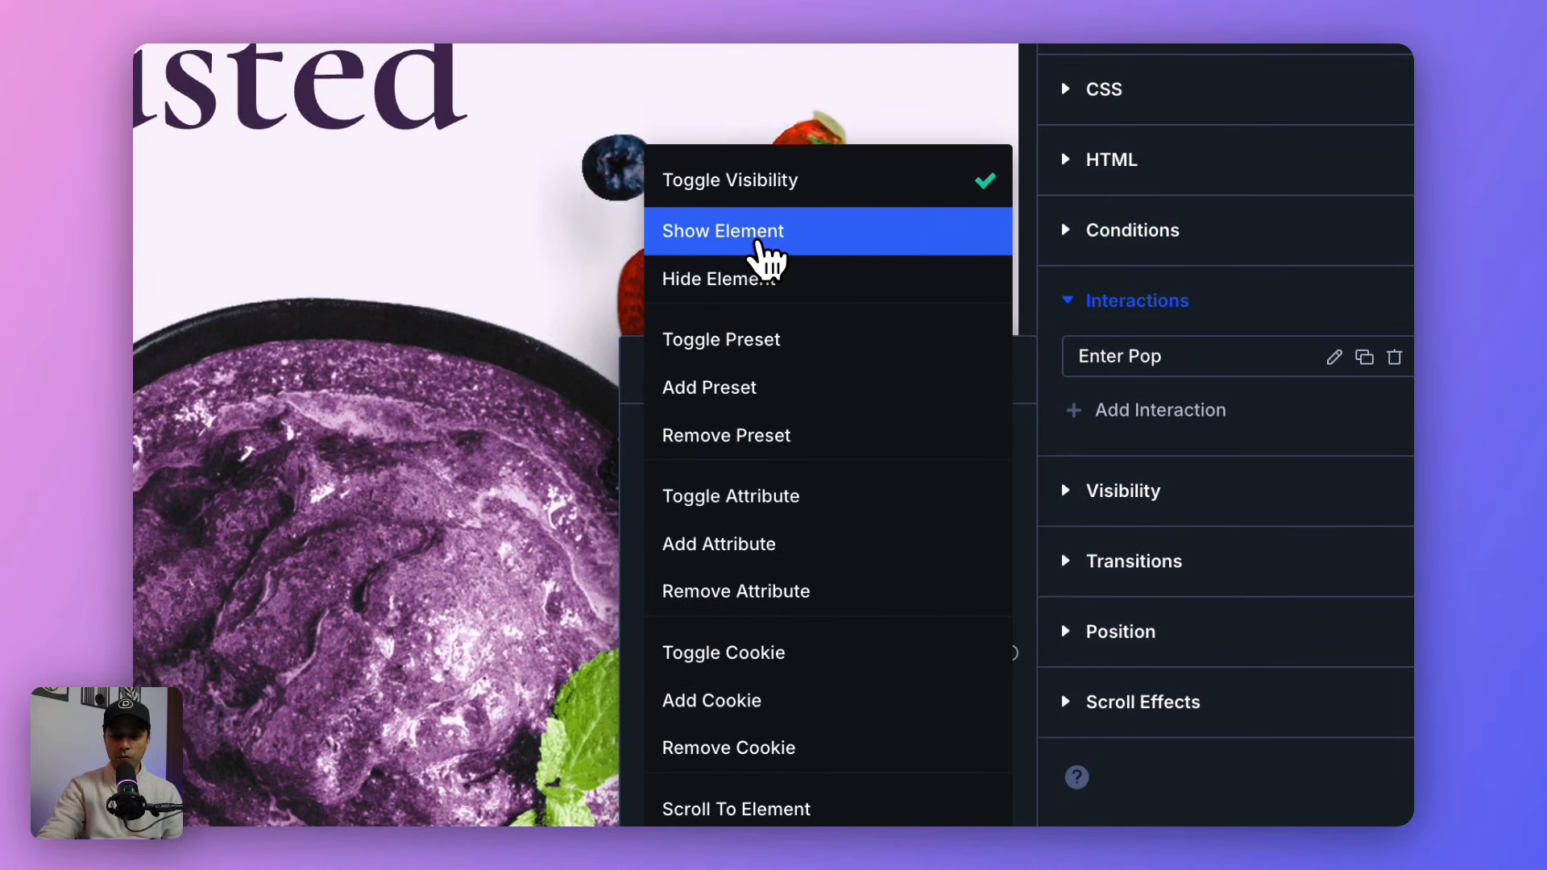
pyautogui.click(760, 242)
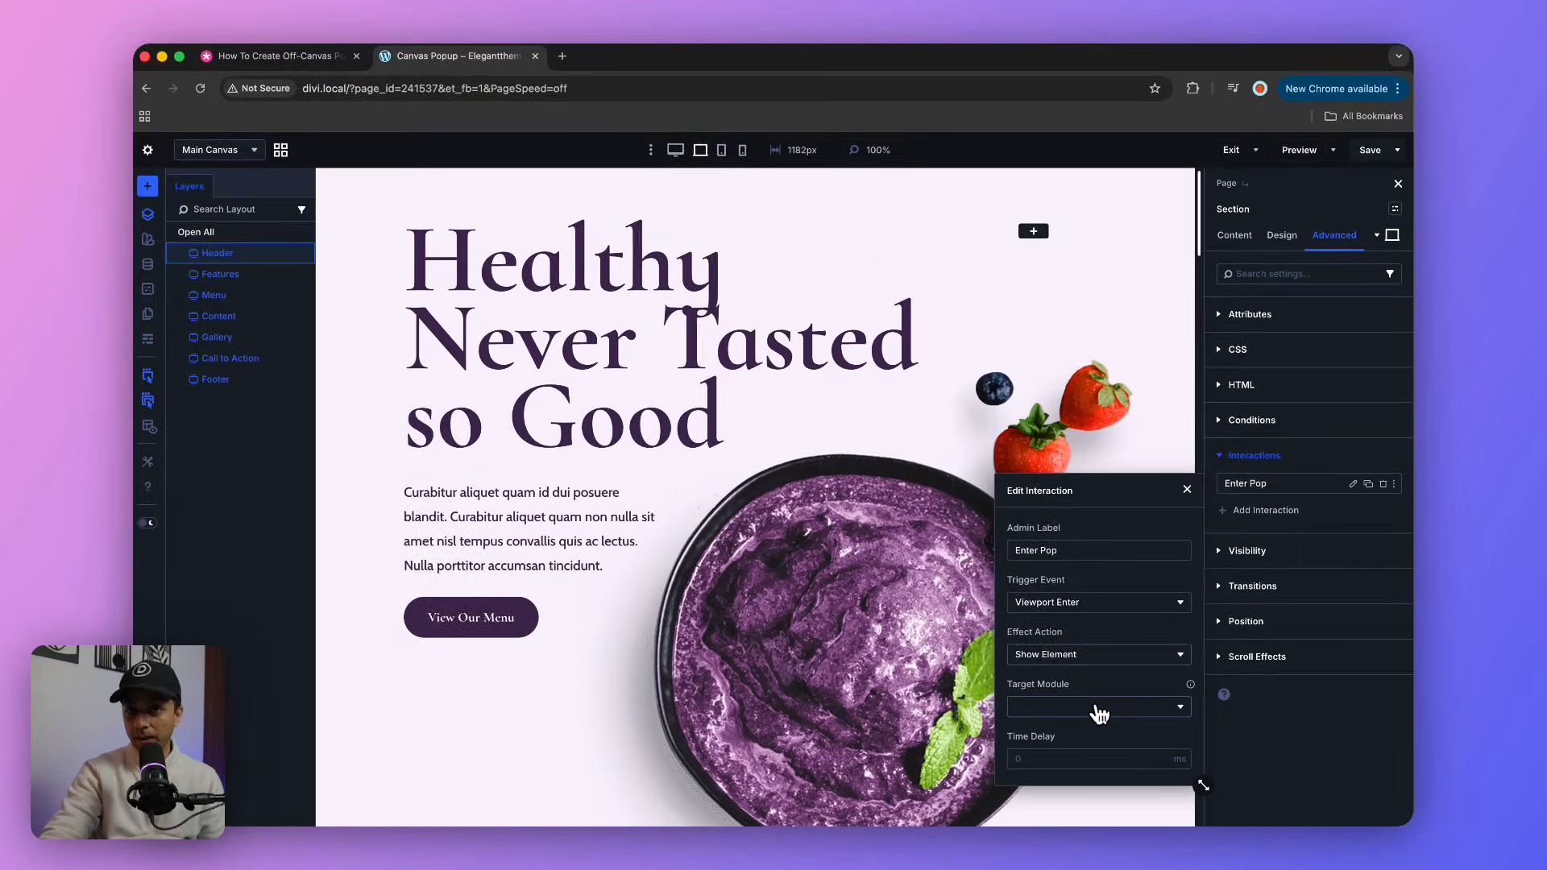
pyautogui.click(1100, 707)
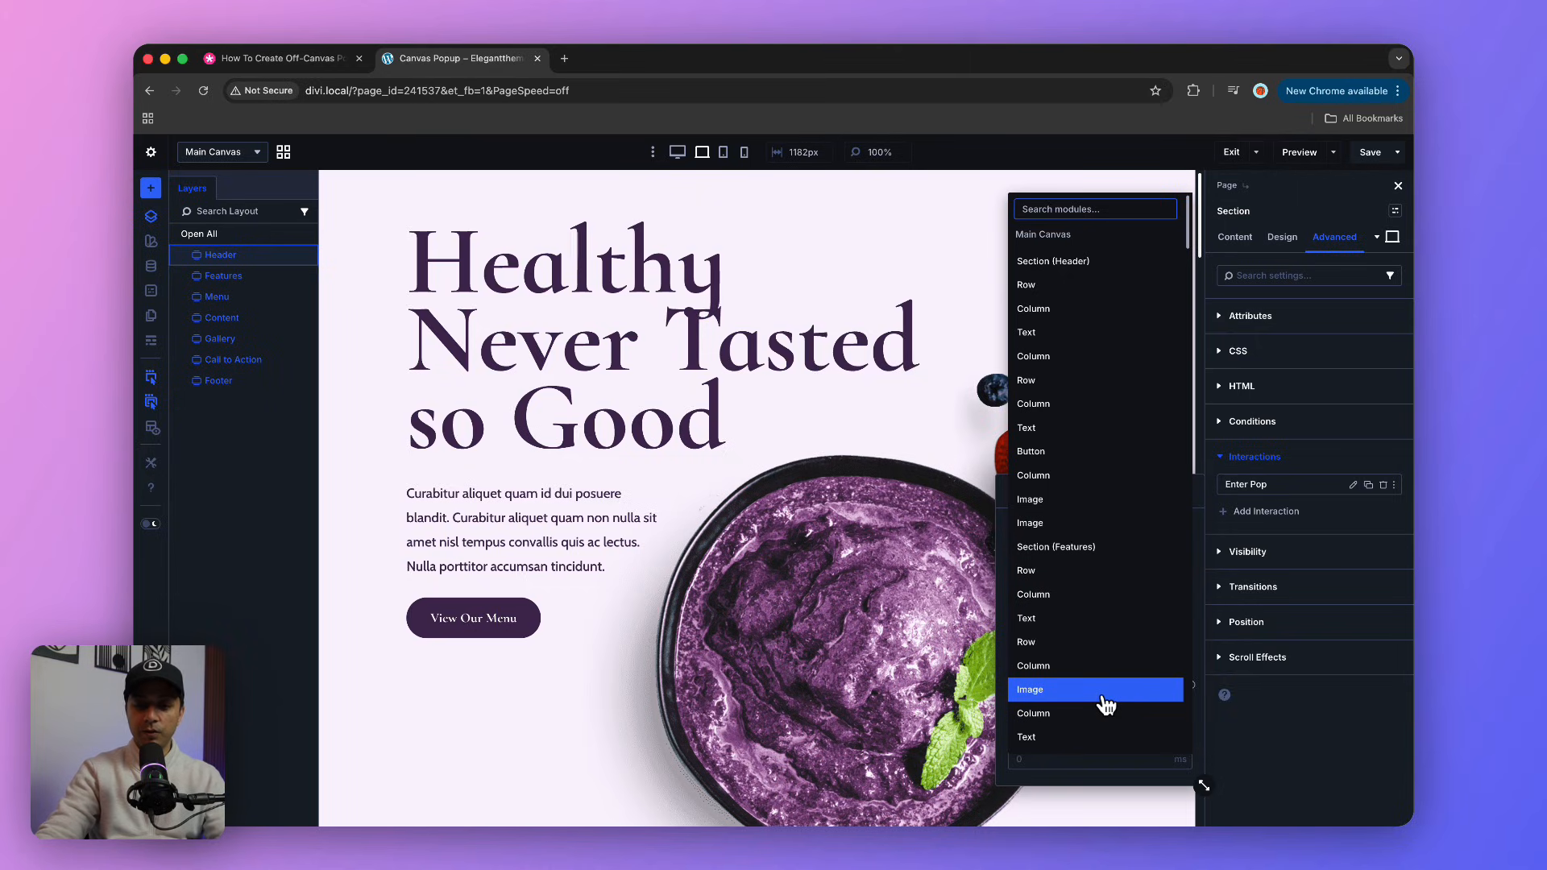
pyautogui.write('ic')
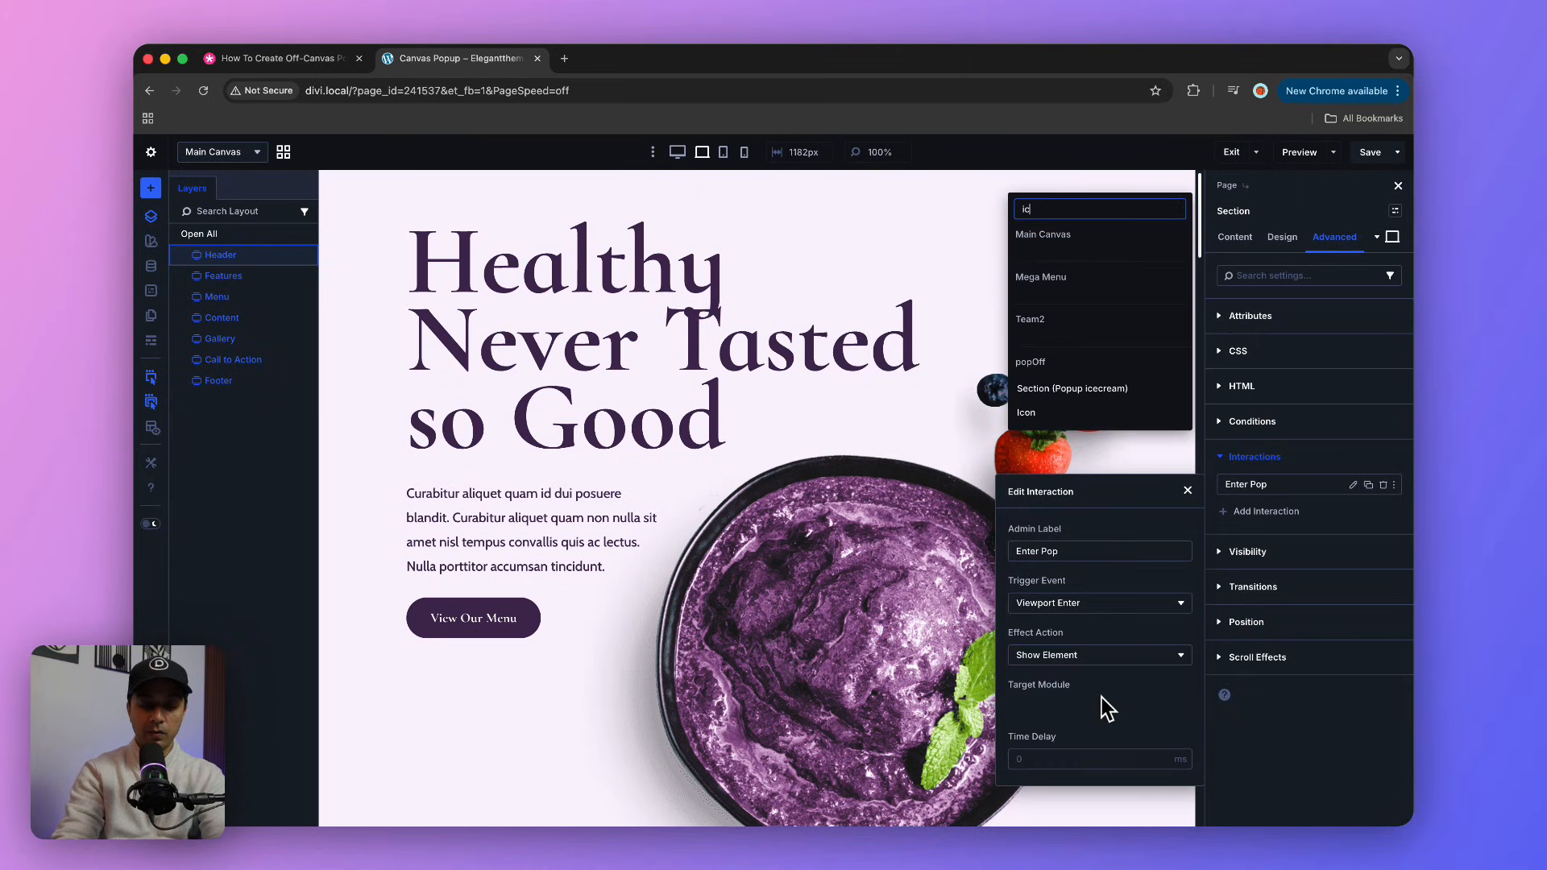
pyautogui.write('e')
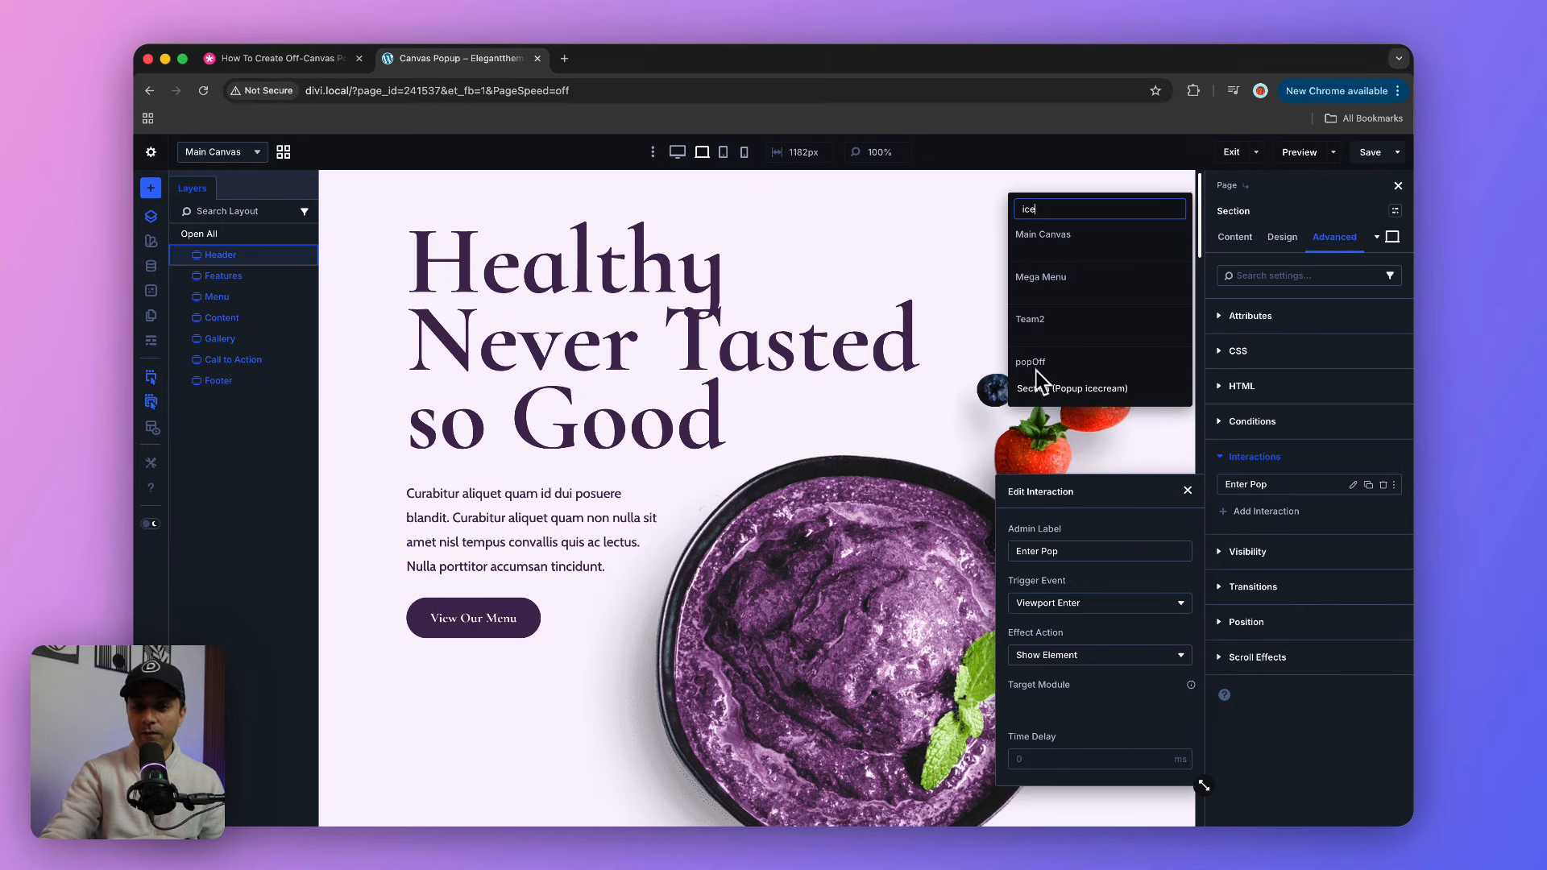
pyautogui.click(1080, 401)
# Step: Set the Enter Pop interaction's time delay to 10 ms and save the page
pyautogui.click(1093, 761)
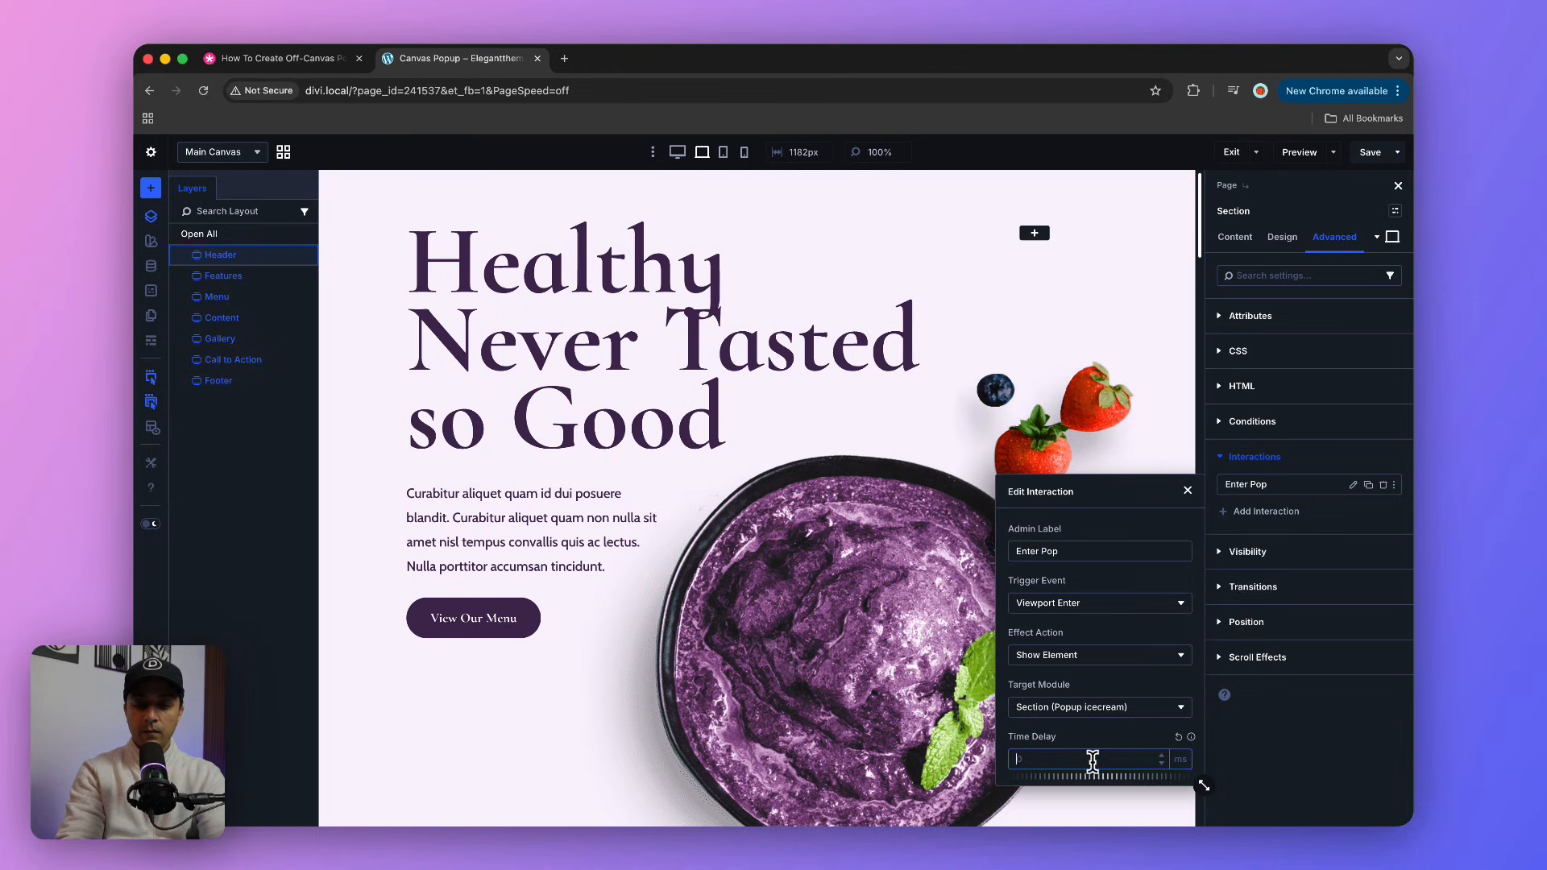
pyautogui.write('10')
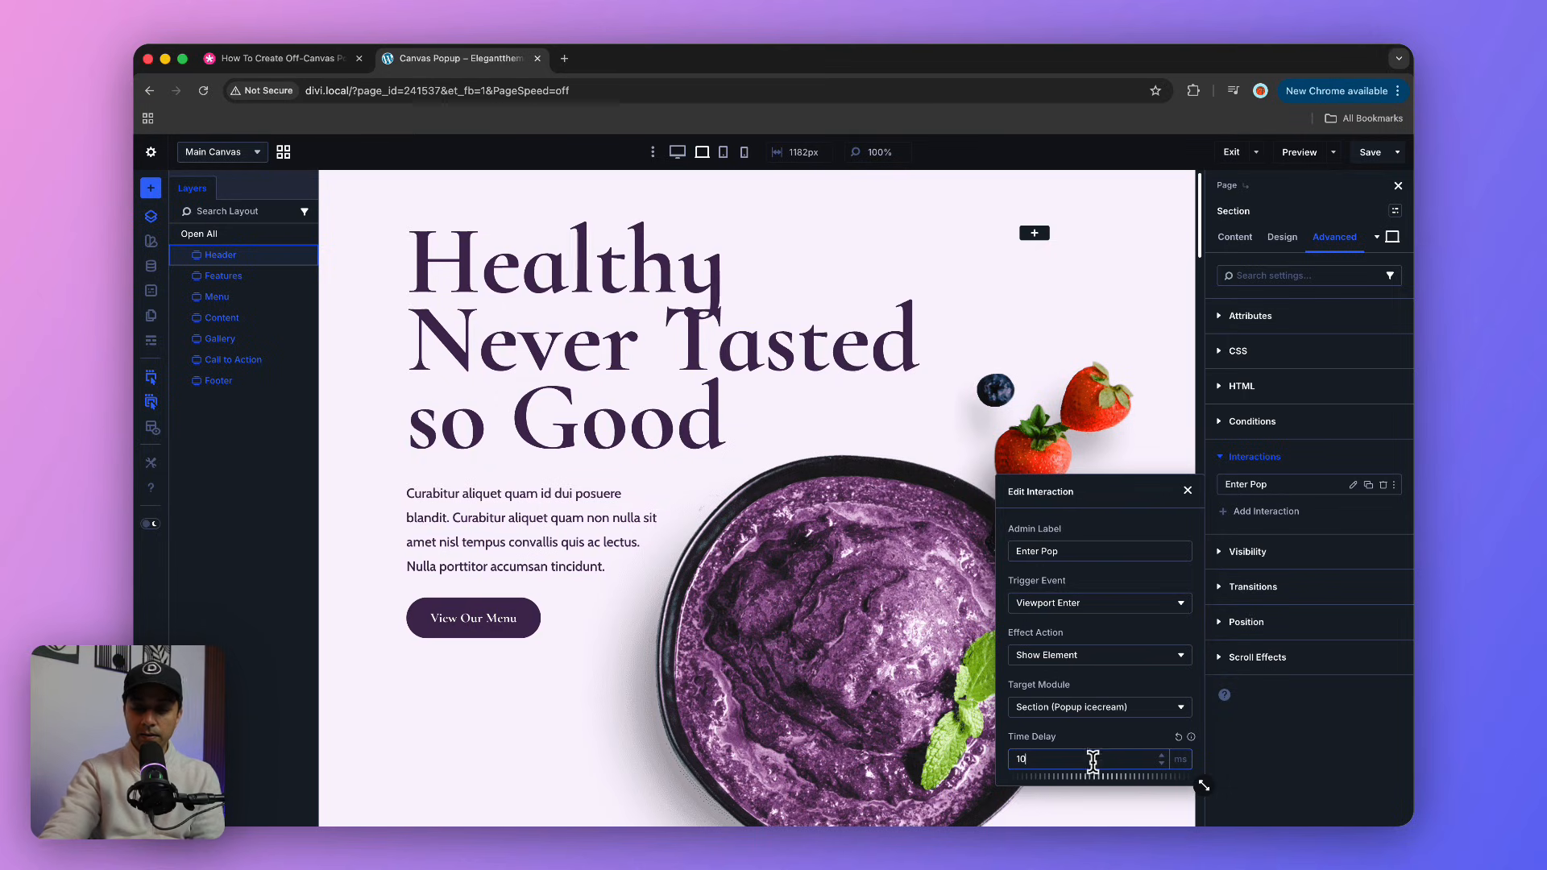
pyautogui.press('Escape')
pyautogui.click(1372, 152)
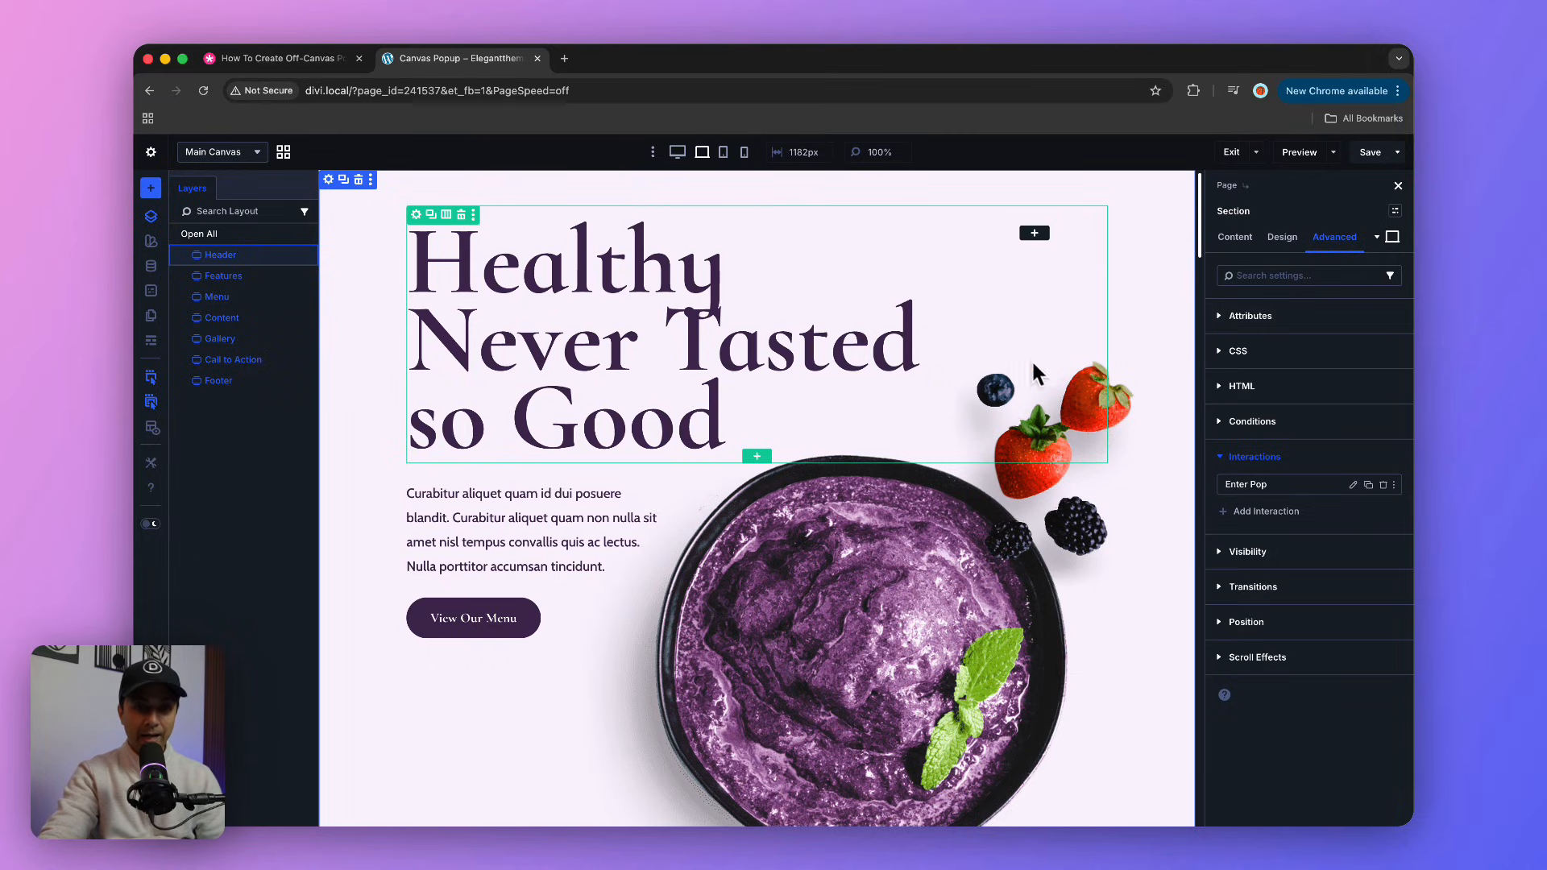
# Step: In the popOff canvas, target the close icon's On Click Hide Element interaction at Section (Popup icecream) and save the page
pyautogui.click(283, 153)
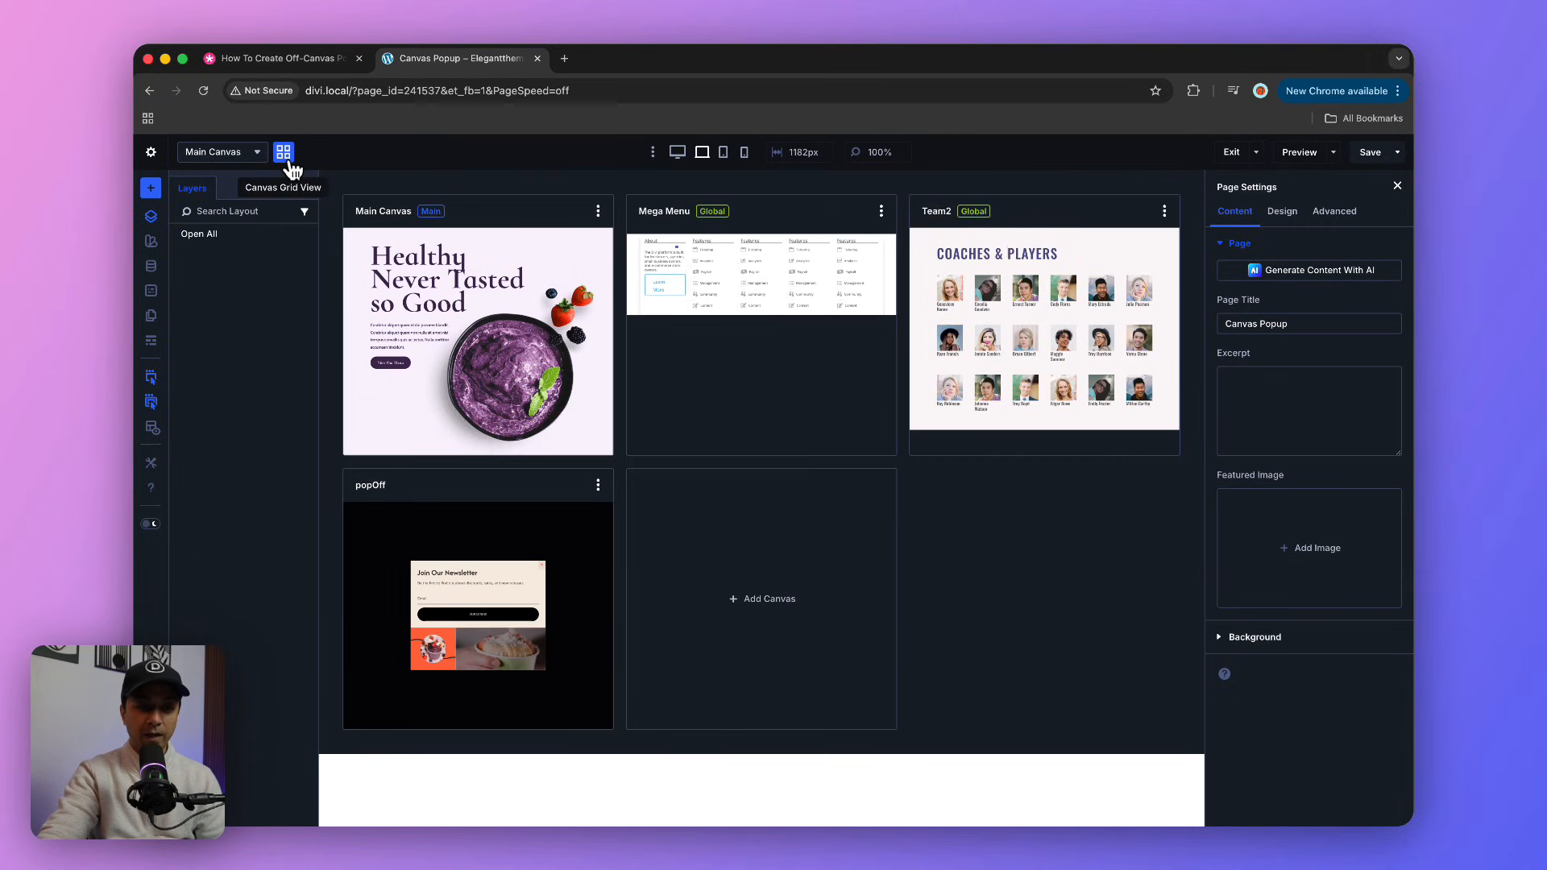
pyautogui.click(464, 607)
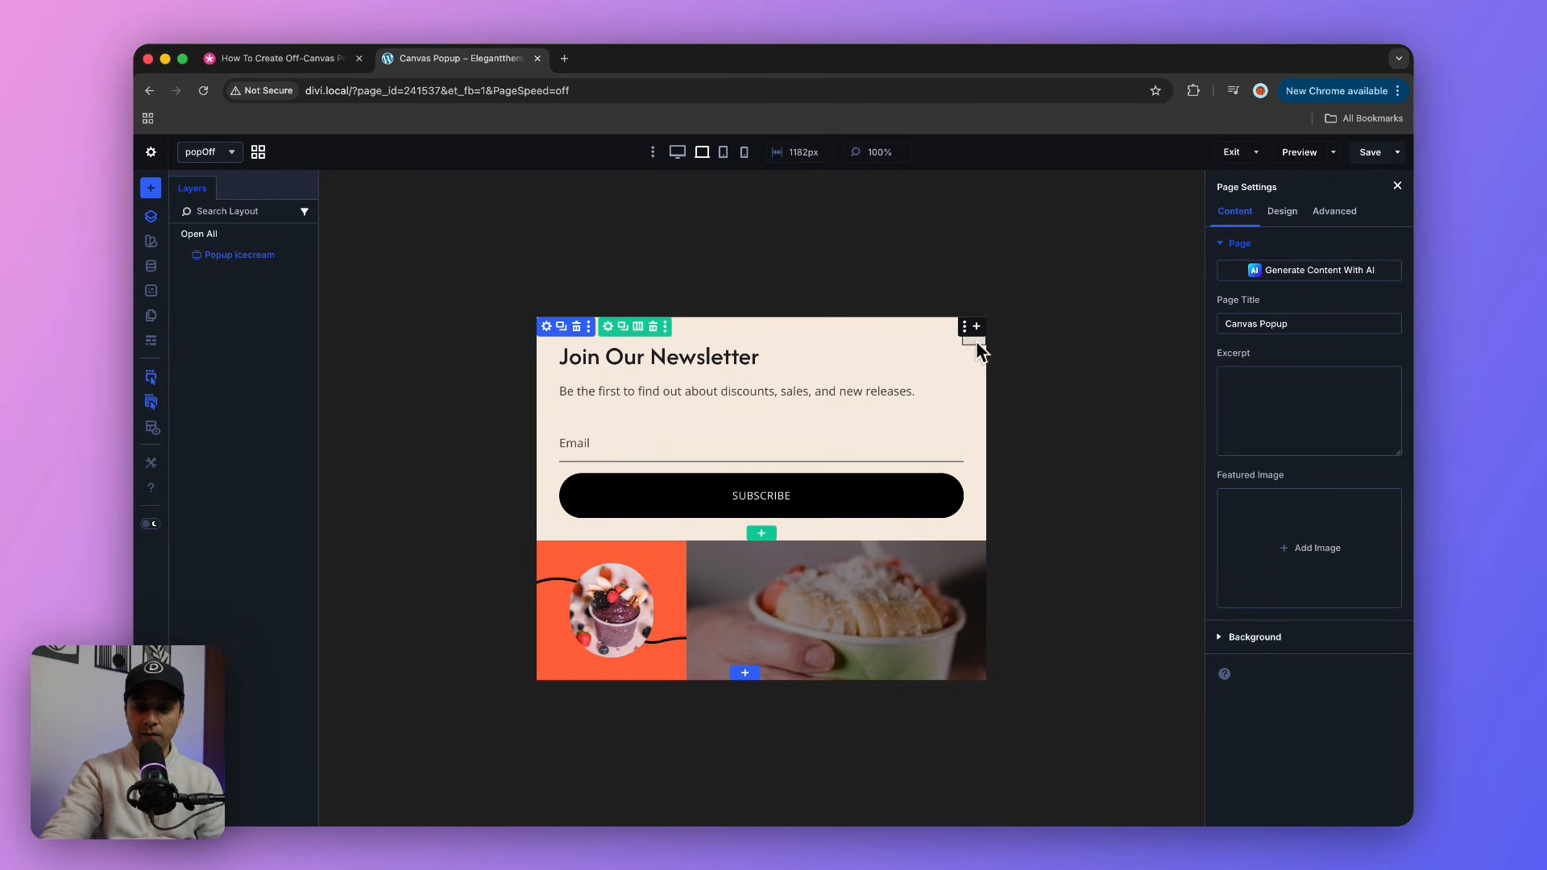
pyautogui.click(979, 349)
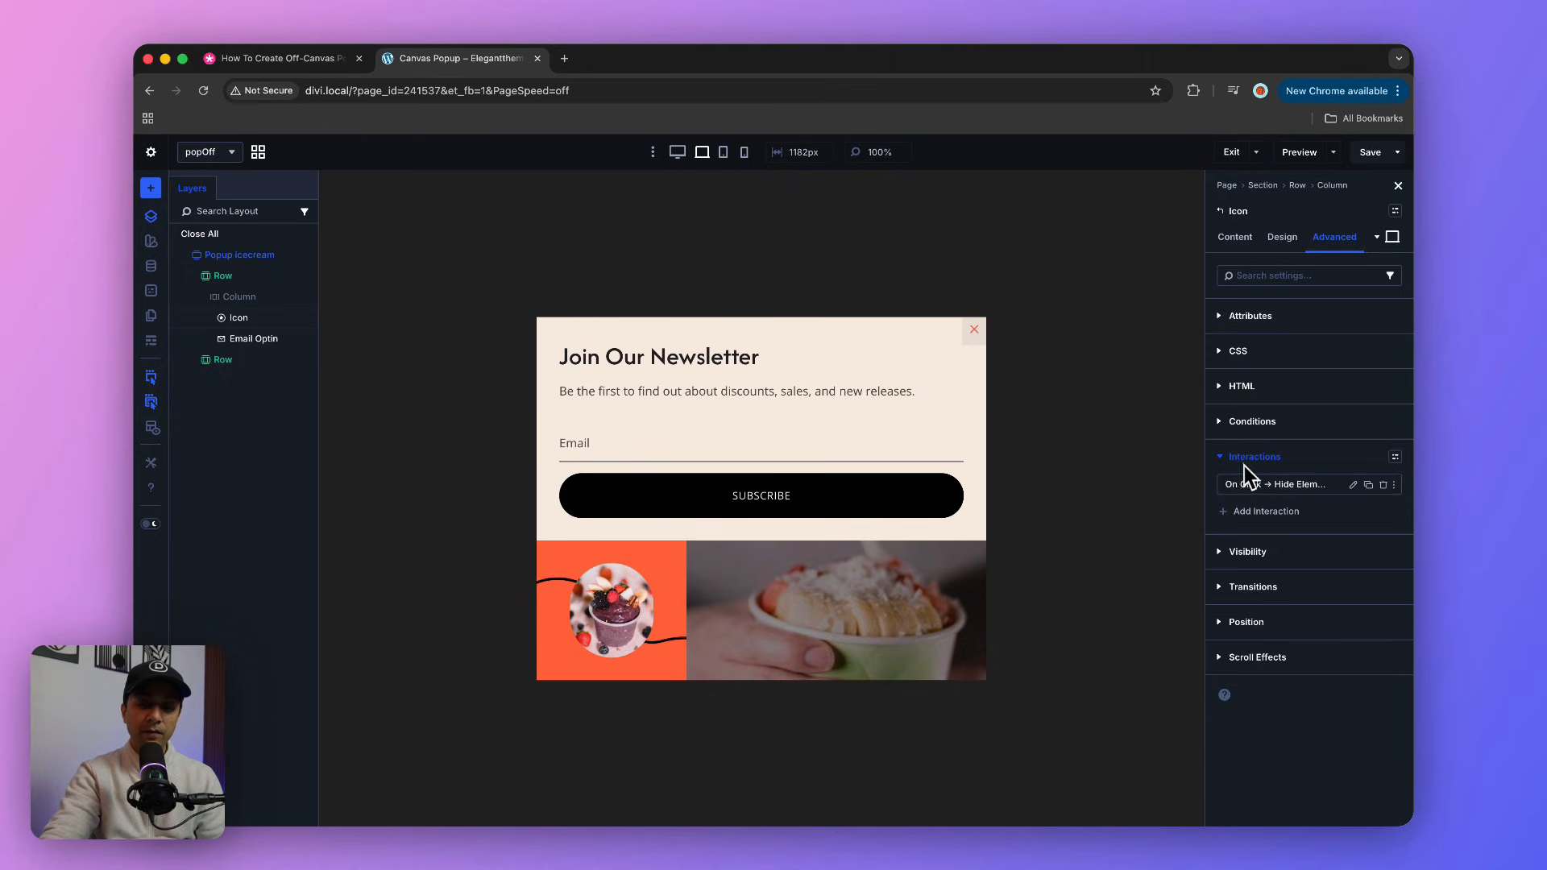
pyautogui.click(1354, 486)
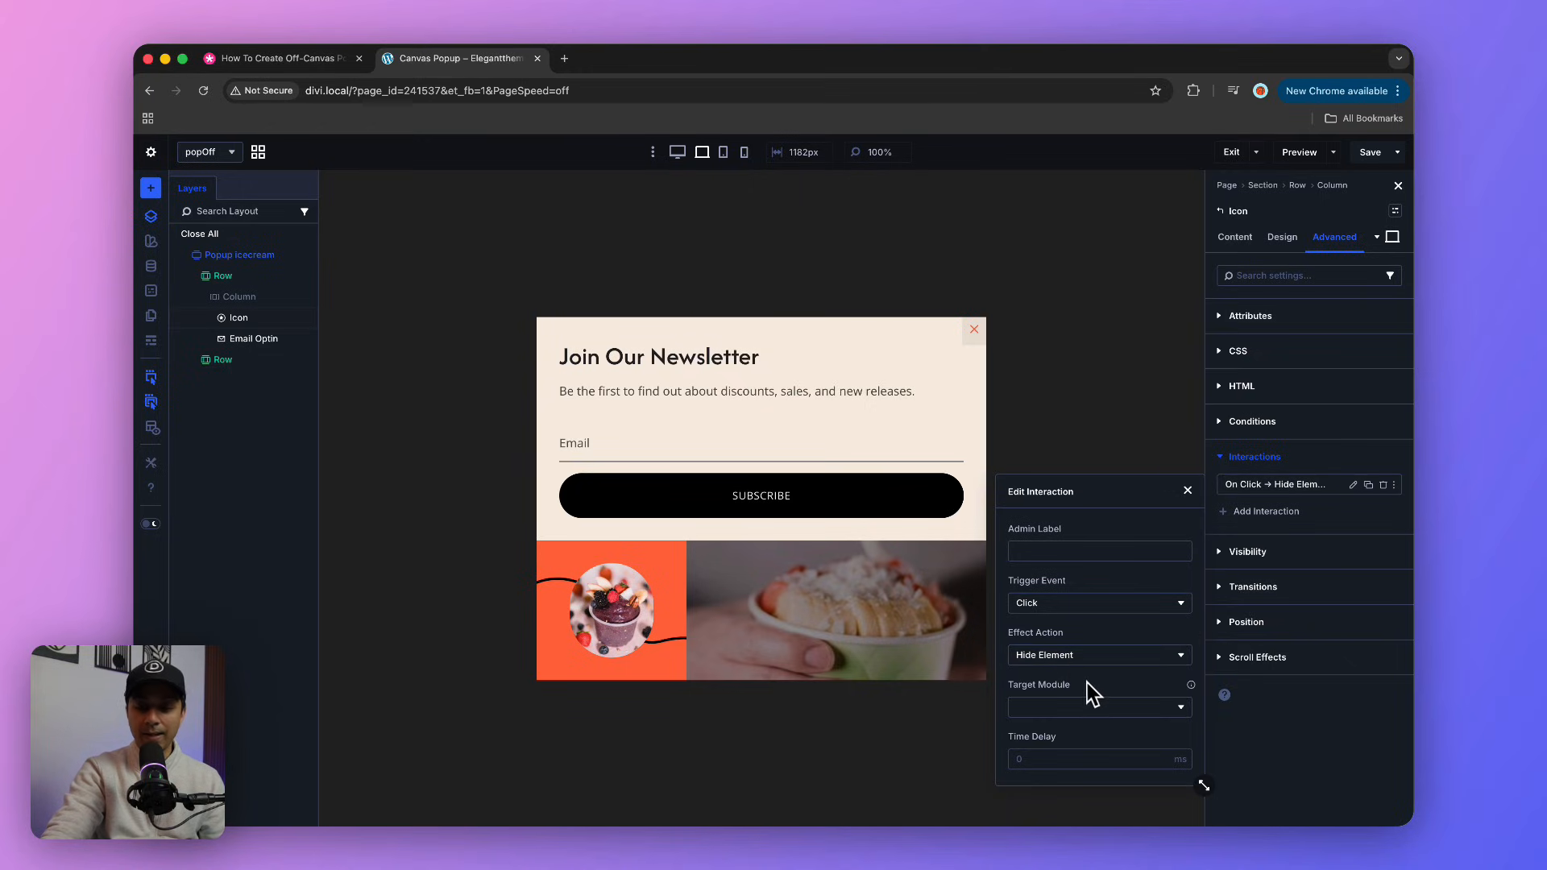
pyautogui.click(1089, 707)
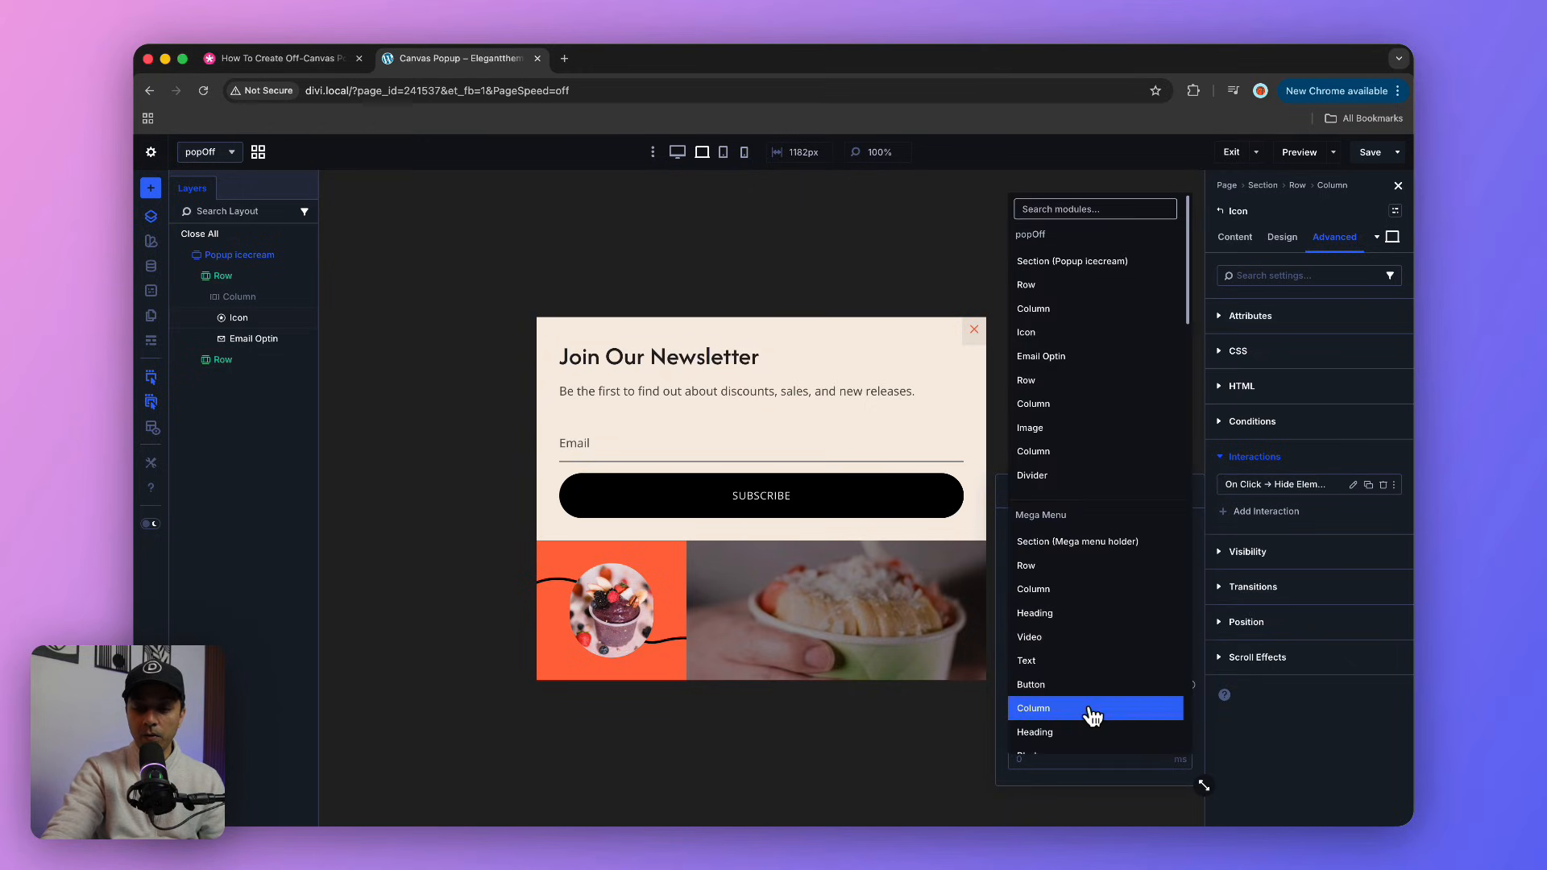
pyautogui.click(1048, 266)
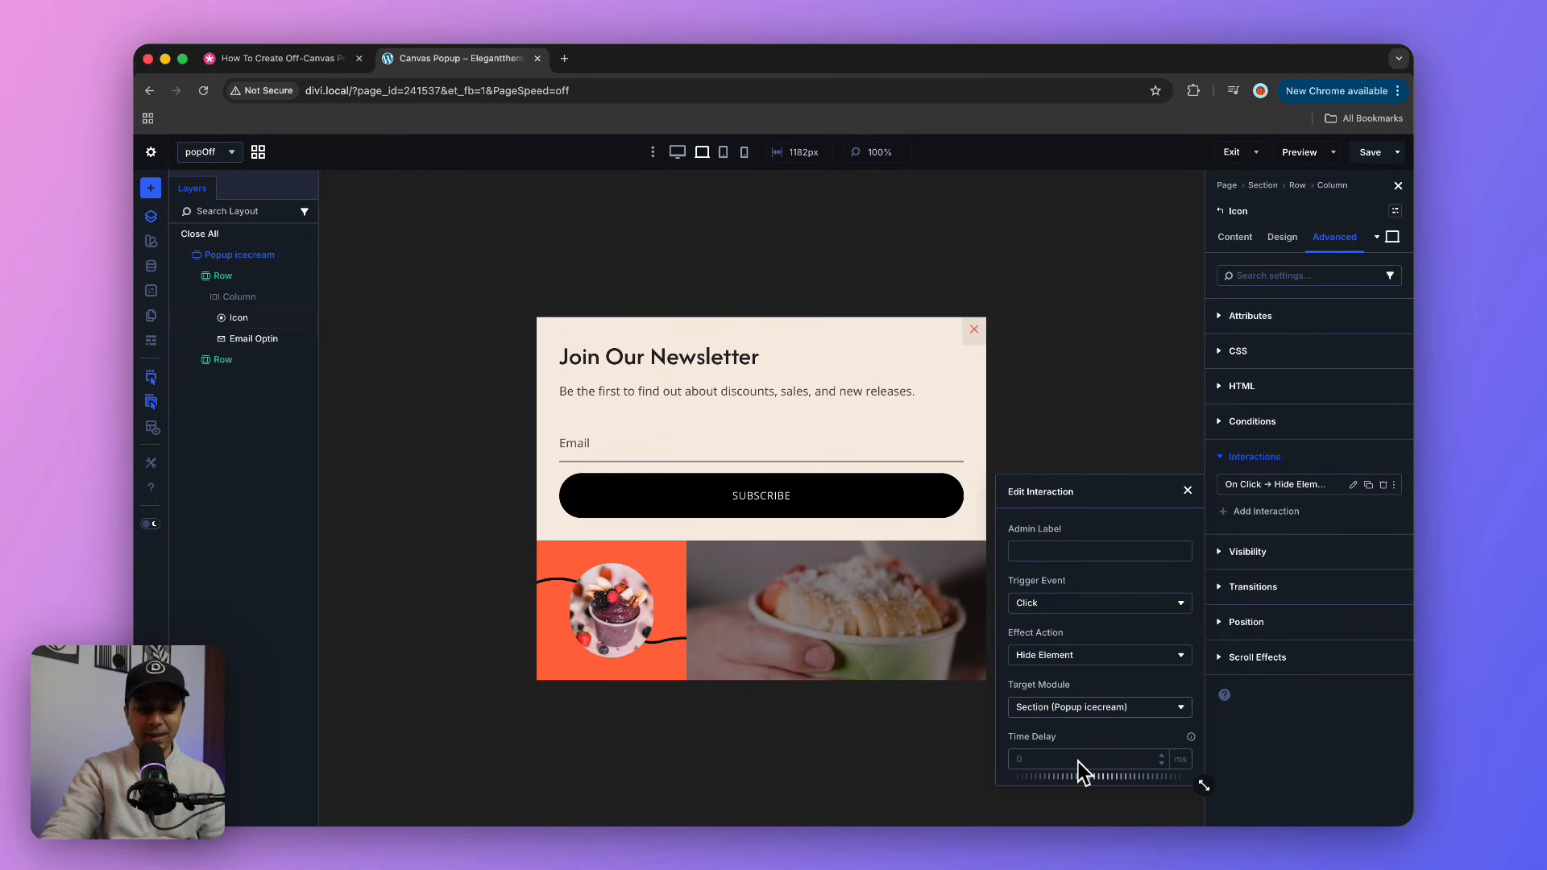
pyautogui.click(1273, 746)
pyautogui.click(1368, 153)
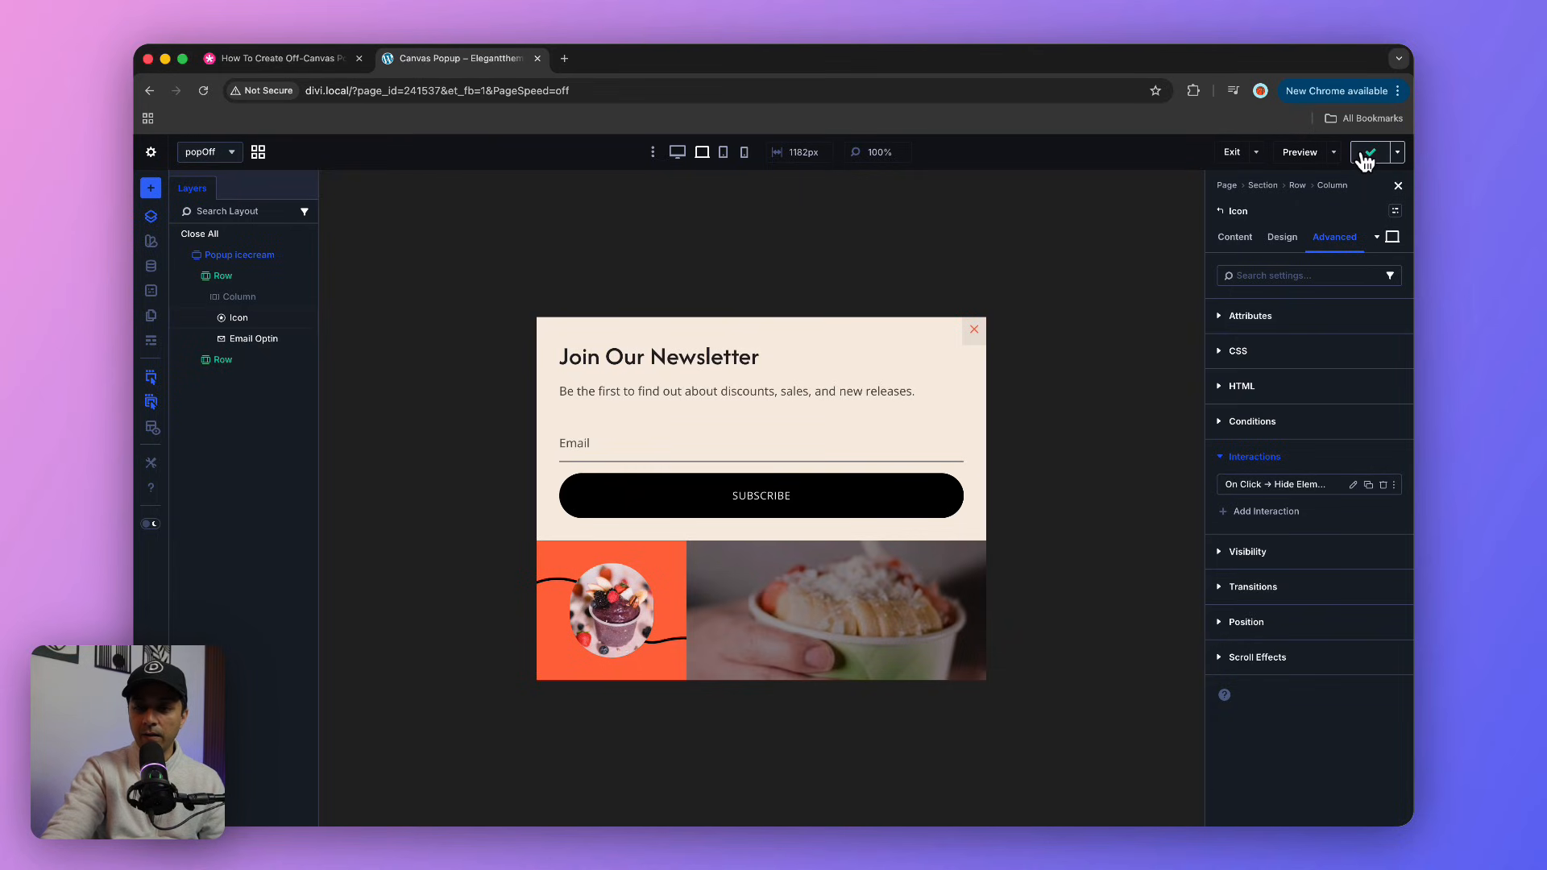
# Step: Return to the Main Canvas, preview the page, and test dismissing the newsletter popup with its close icon
pyautogui.click(258, 151)
pyautogui.click(442, 358)
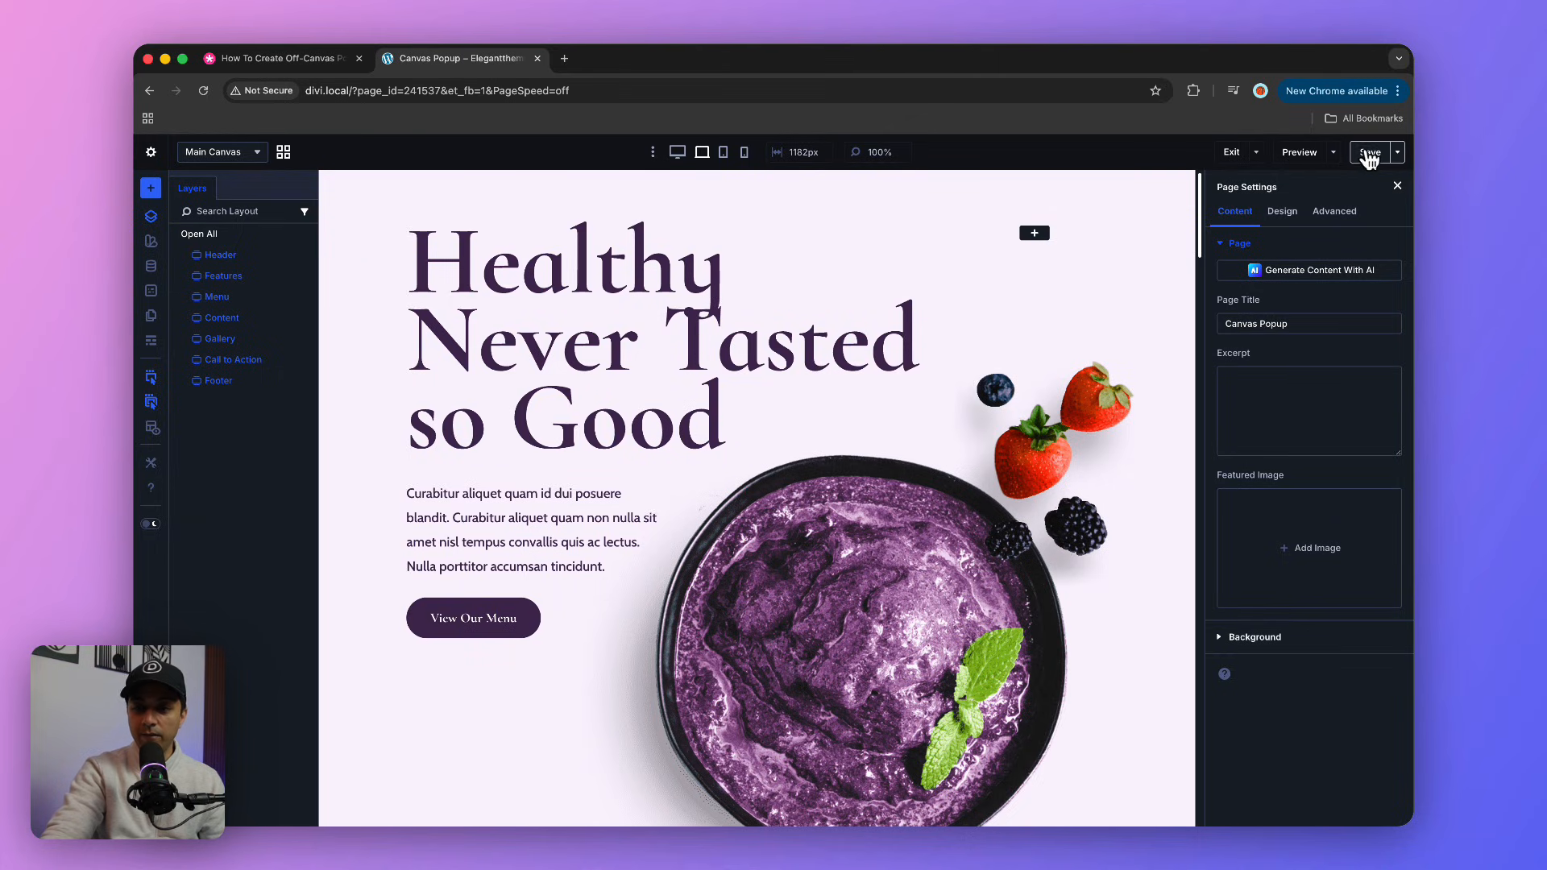
pyautogui.click(1300, 152)
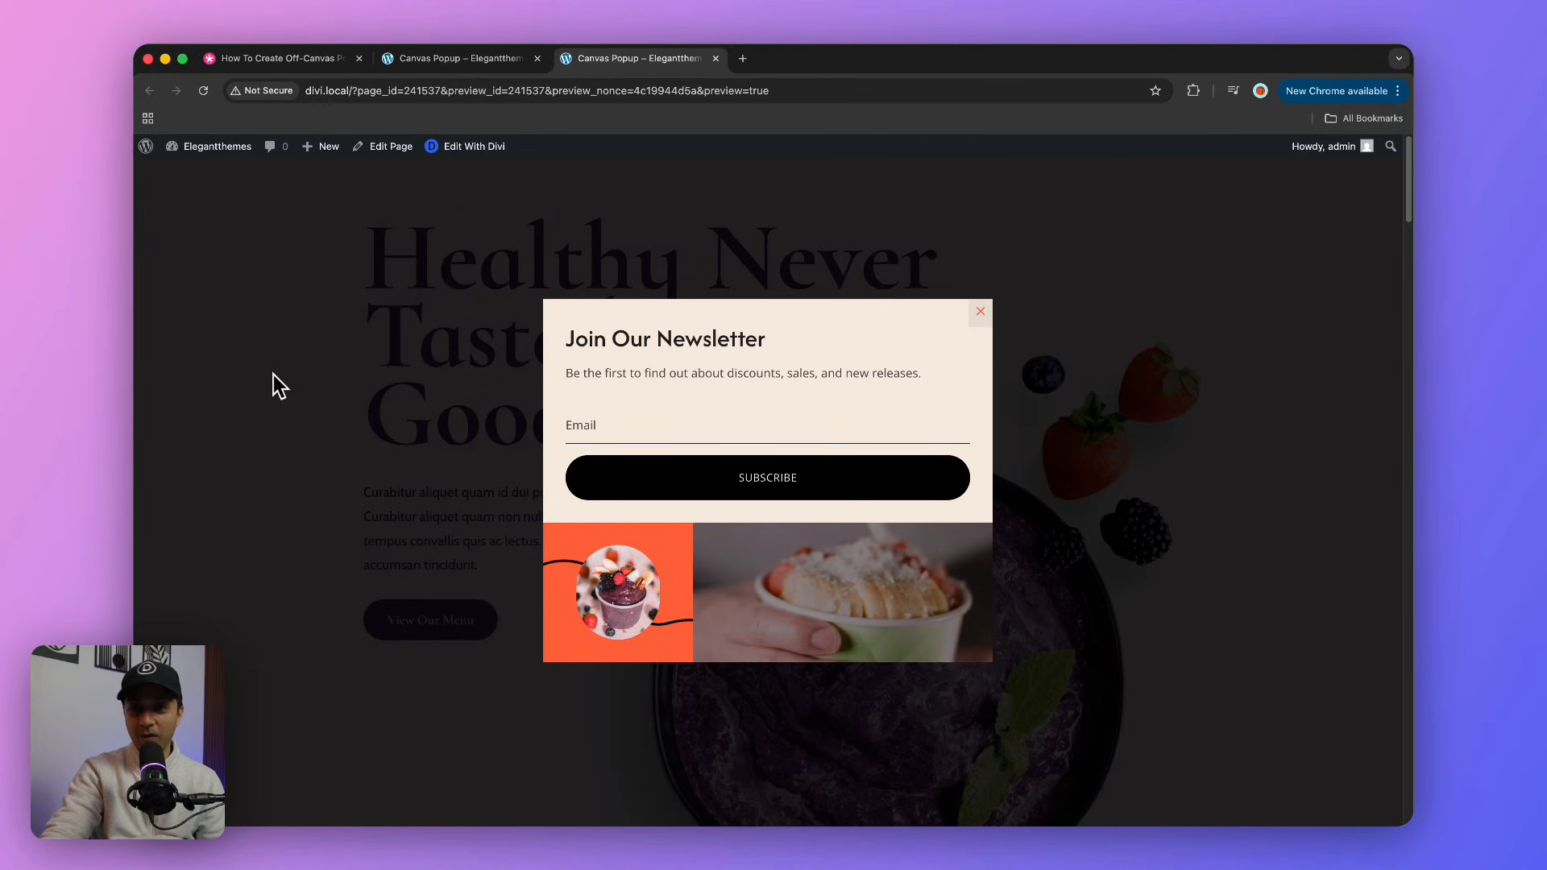
pyautogui.click(979, 312)
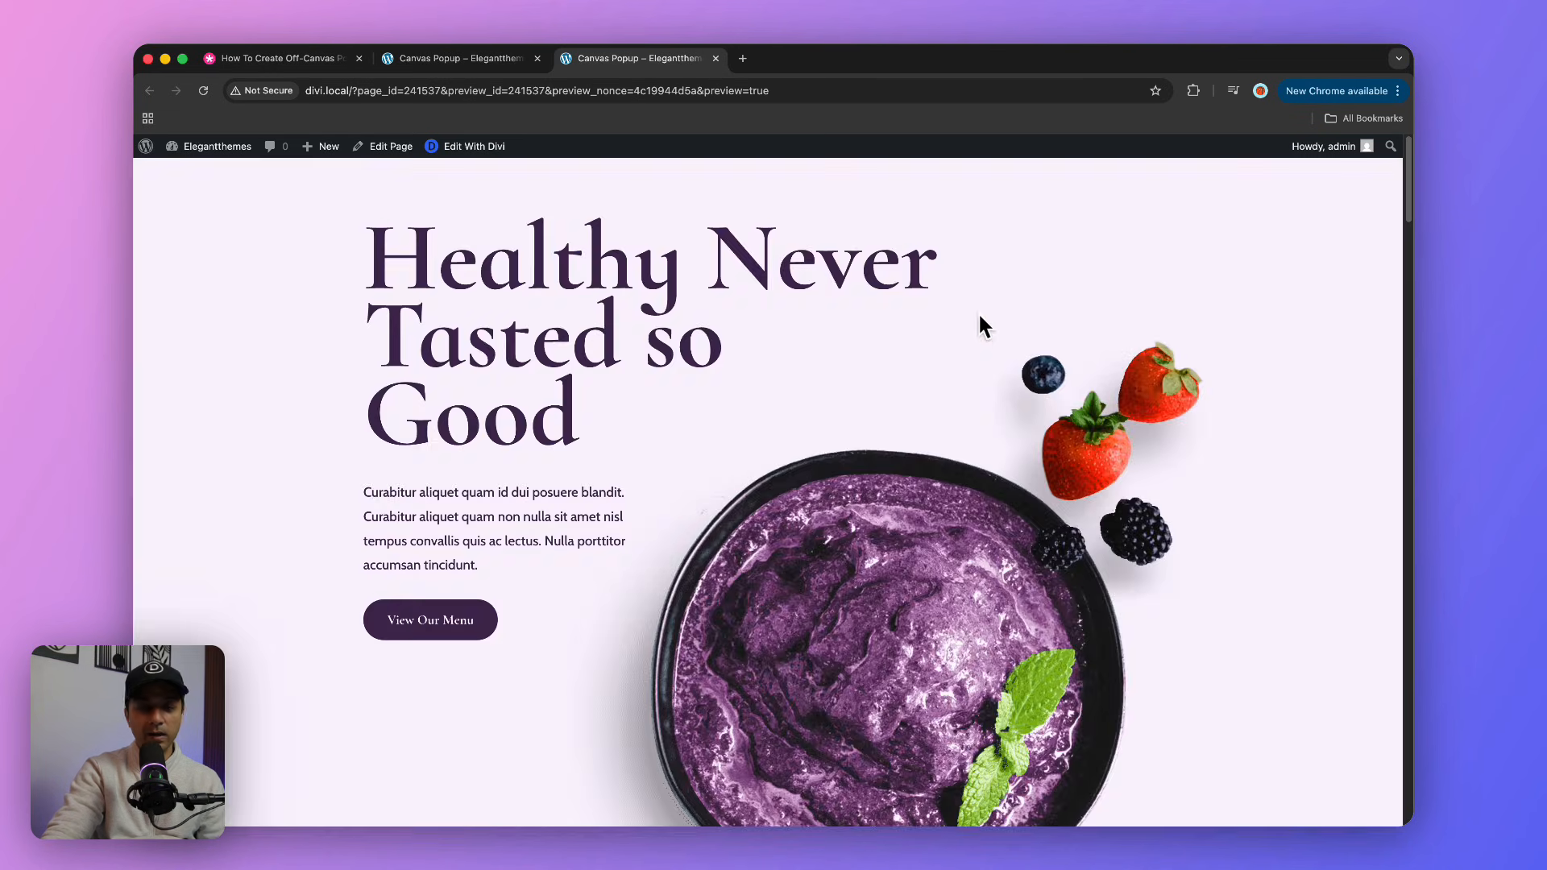